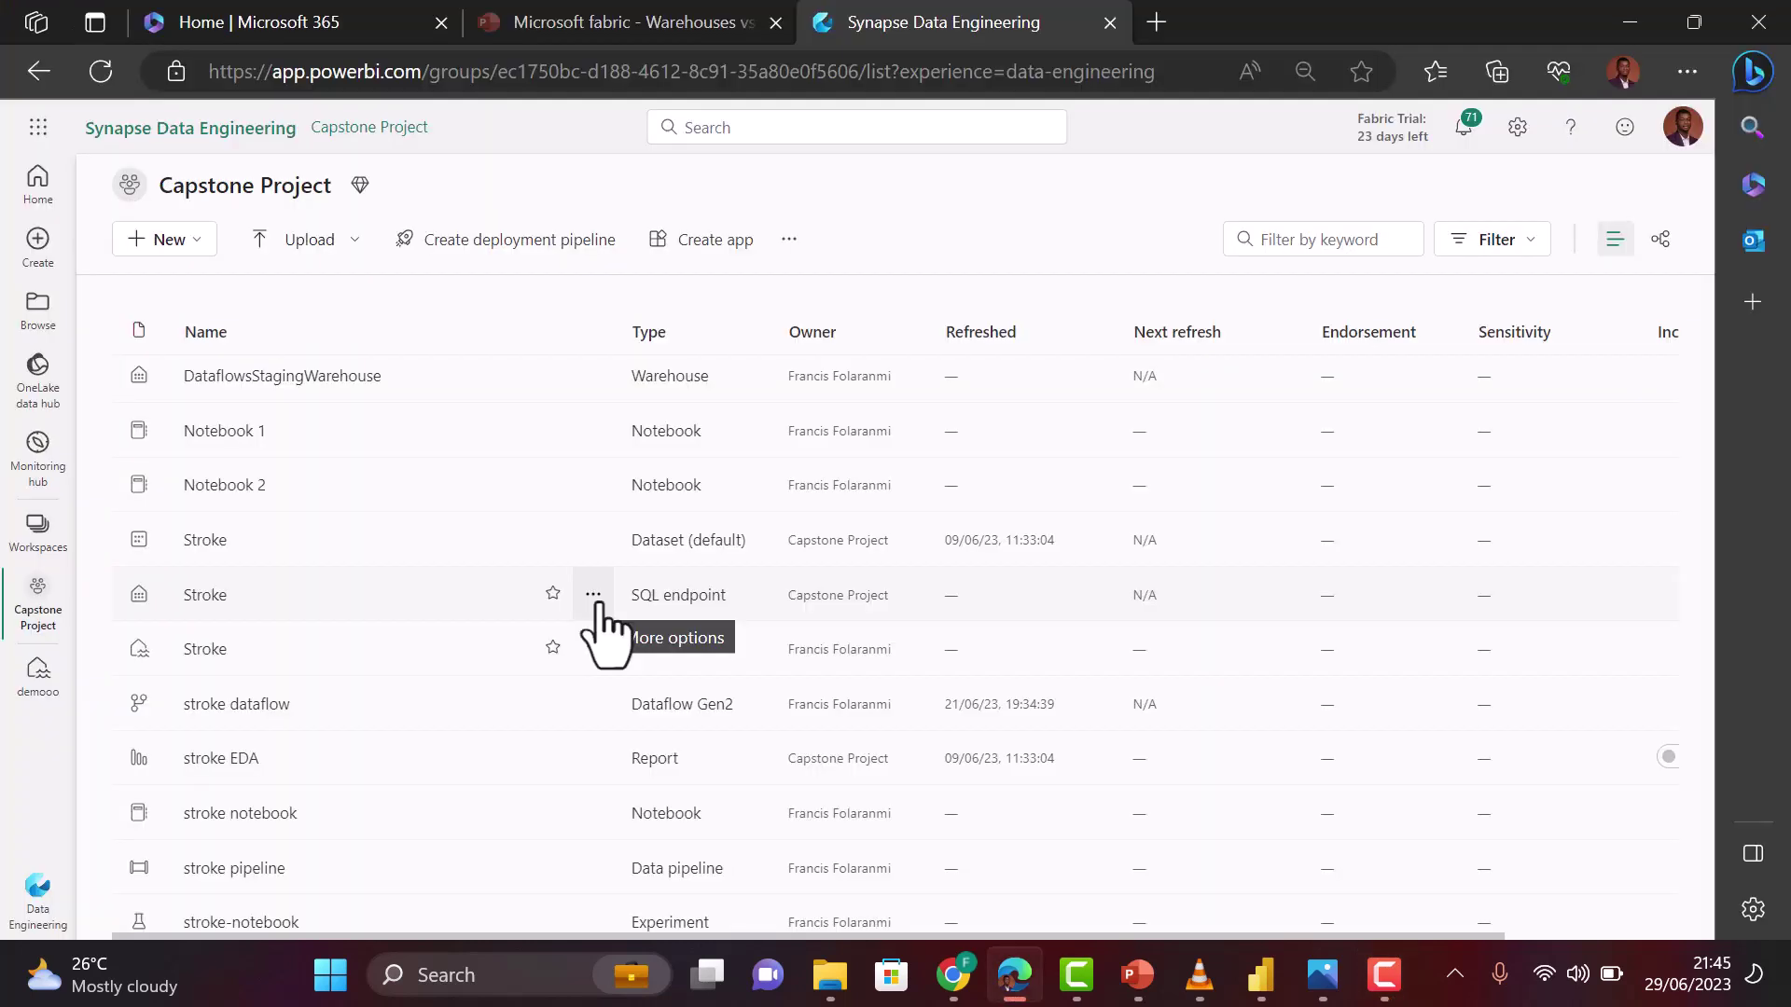
Copy the Stroke SQL endpoint's connection string from its actions menu in Fabric
left_click(595, 600)
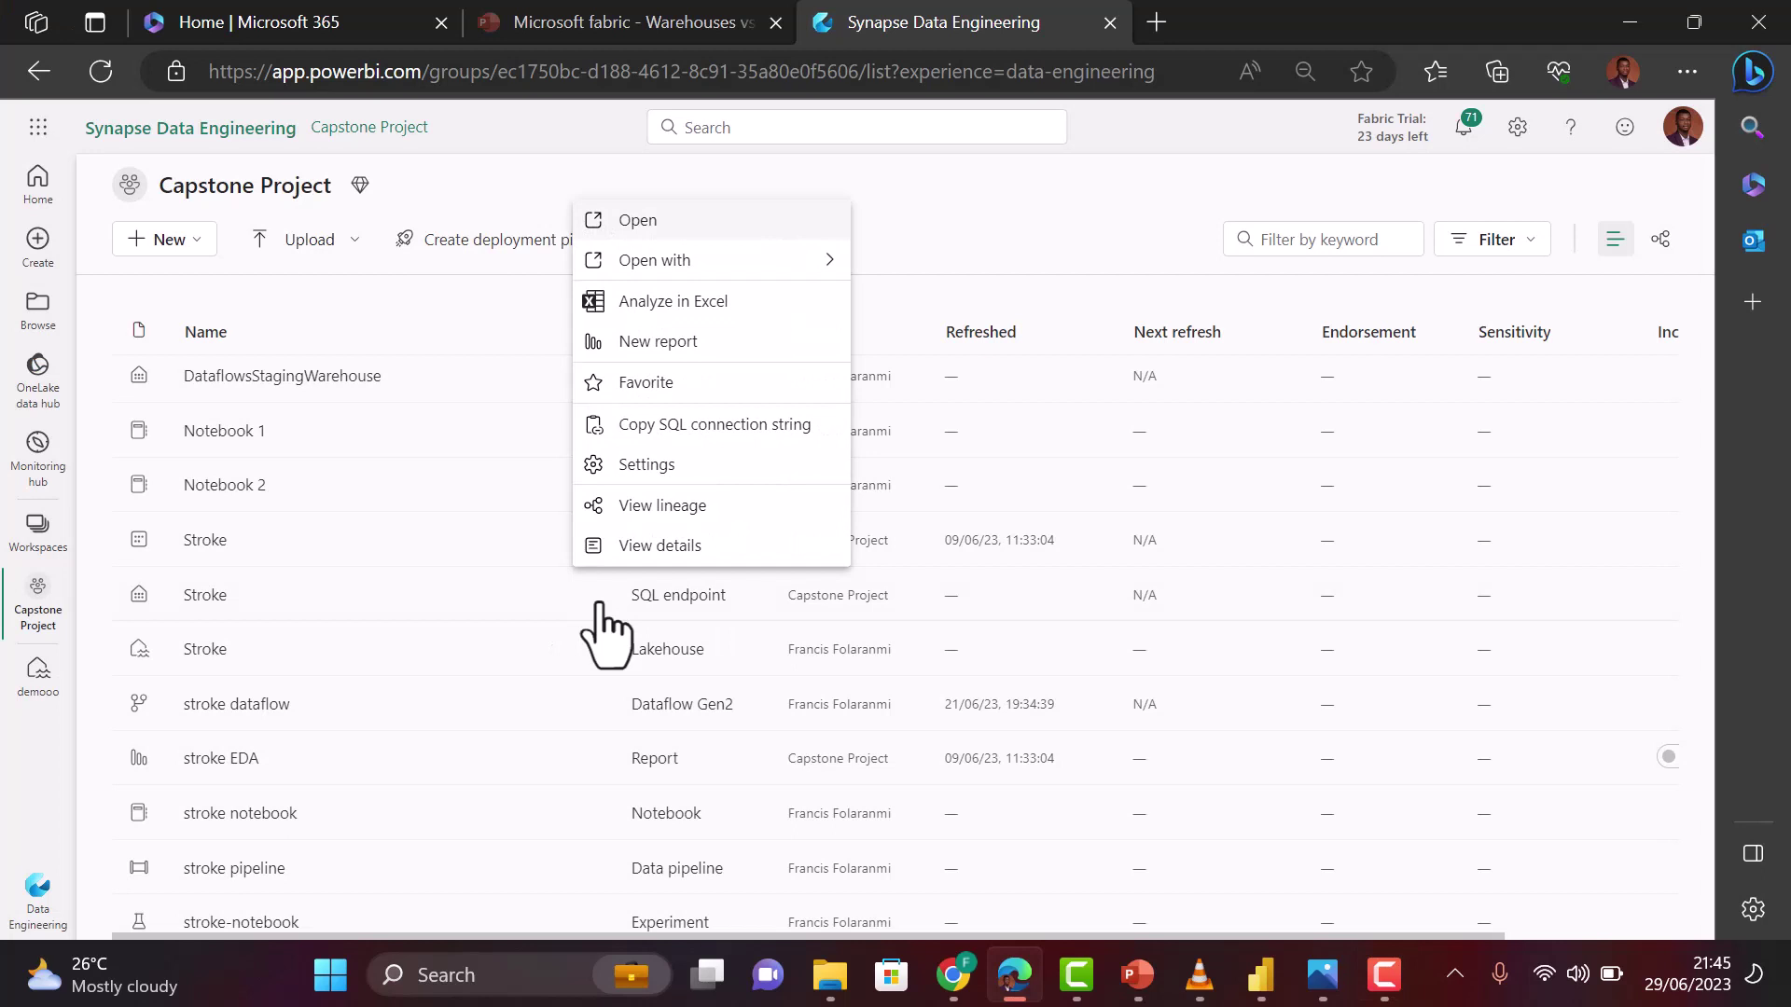
left_click(794, 437)
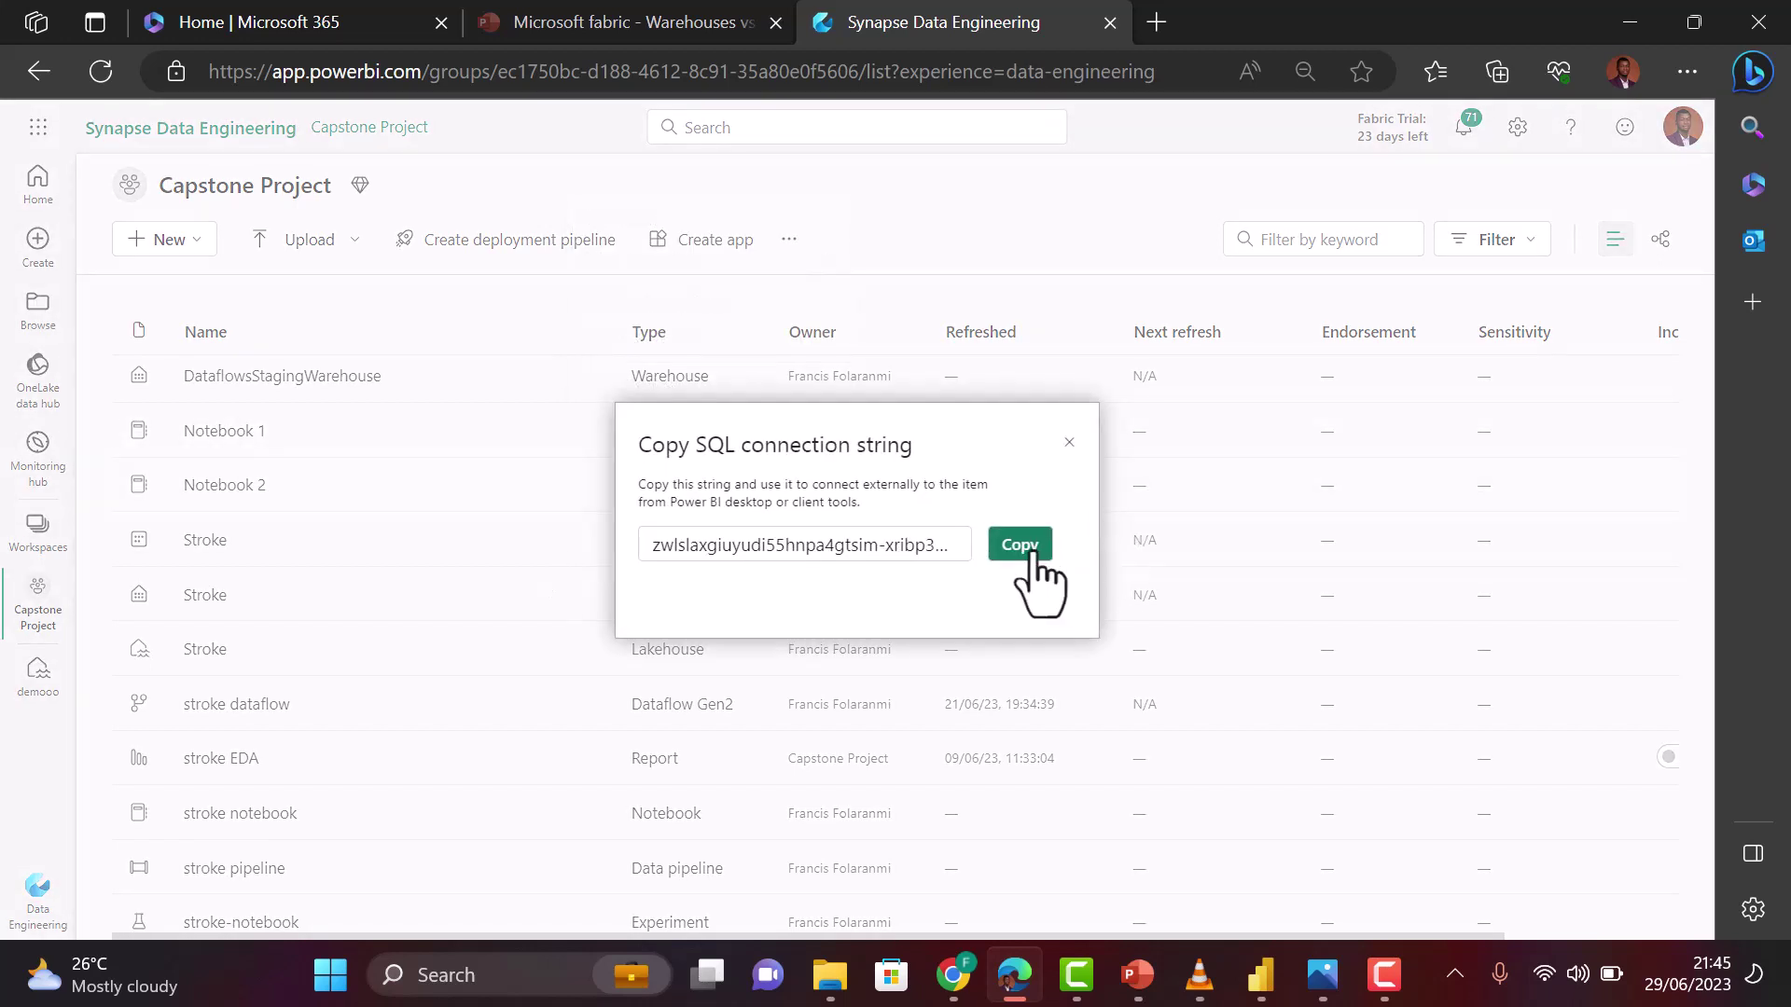
left_click(1039, 548)
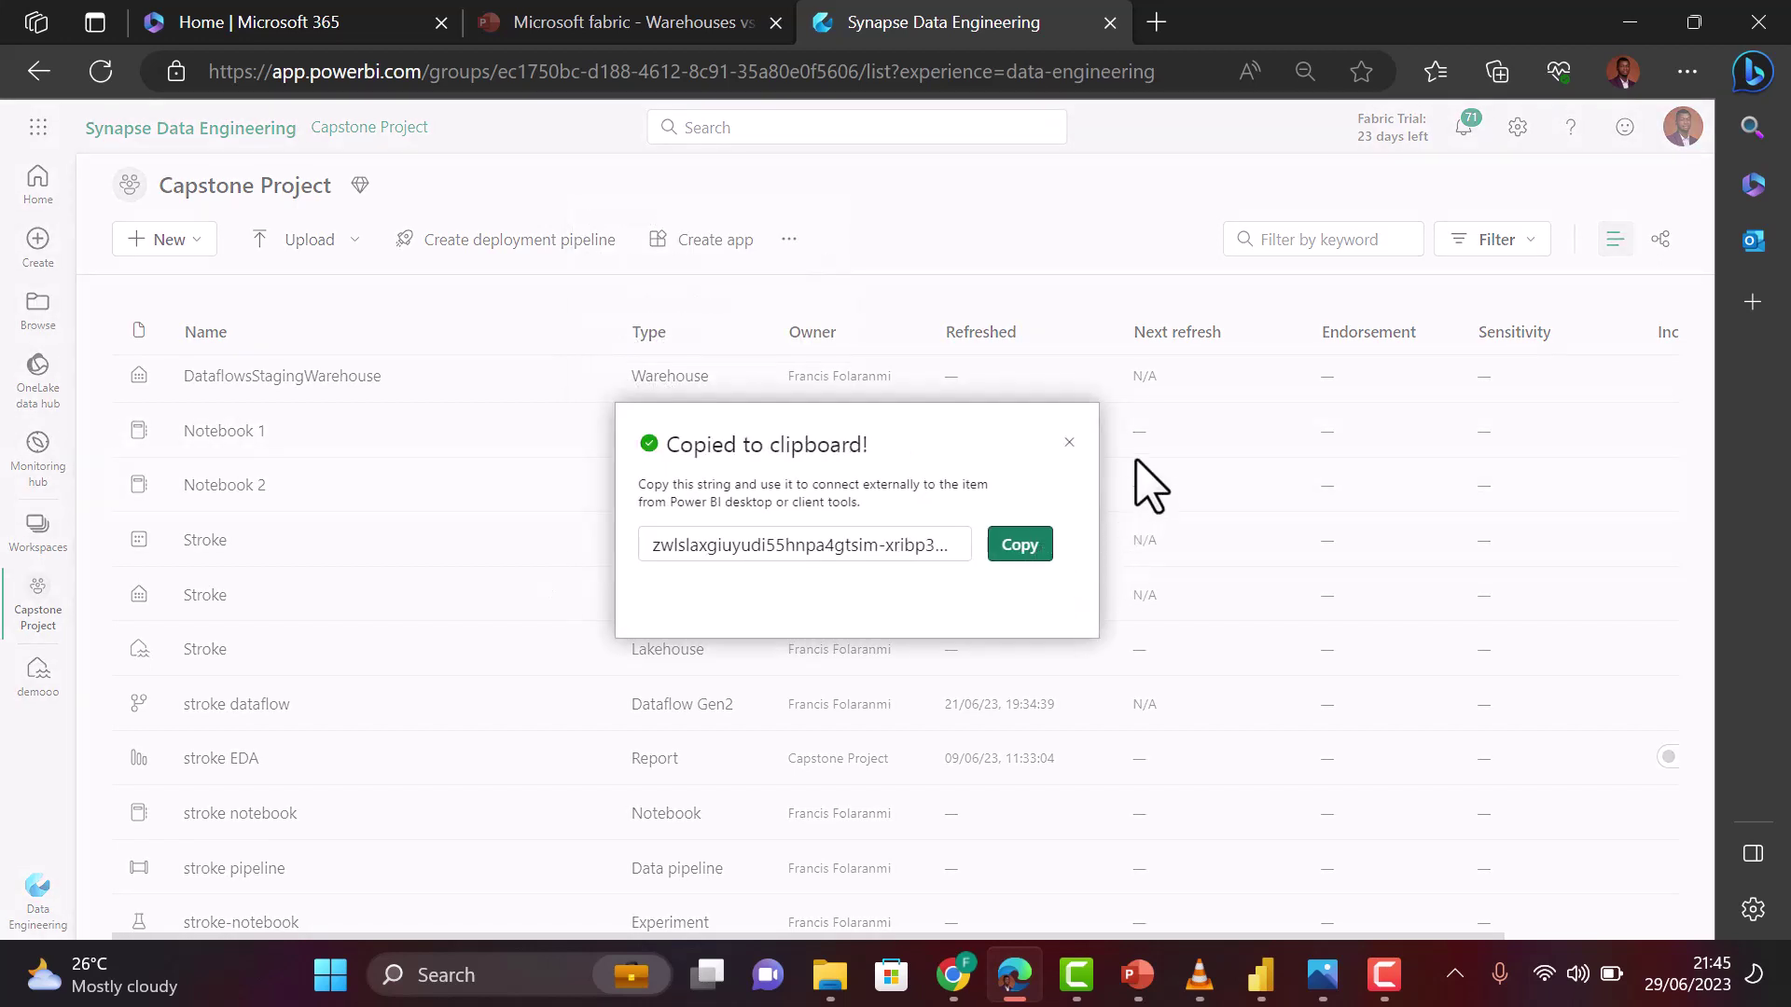
Try a SQL Server import using the pasted Stroke endpoint address, checking Advanced options
left_click(1069, 442)
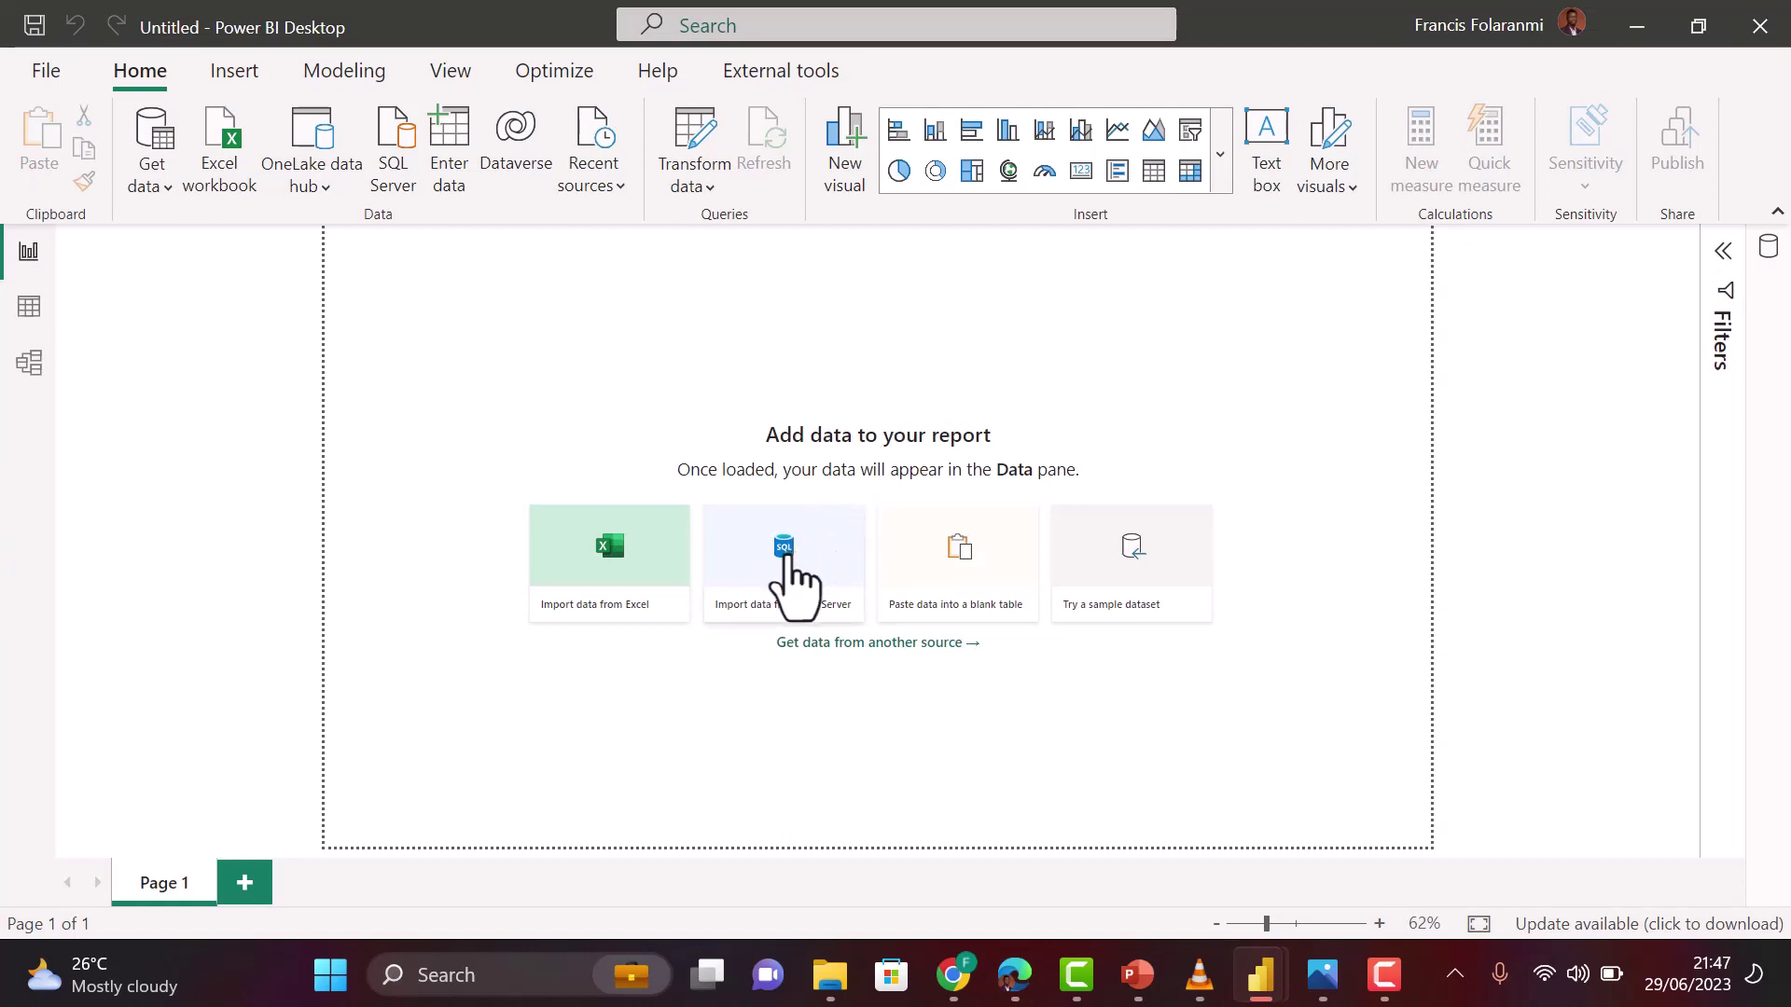
left_click(792, 585)
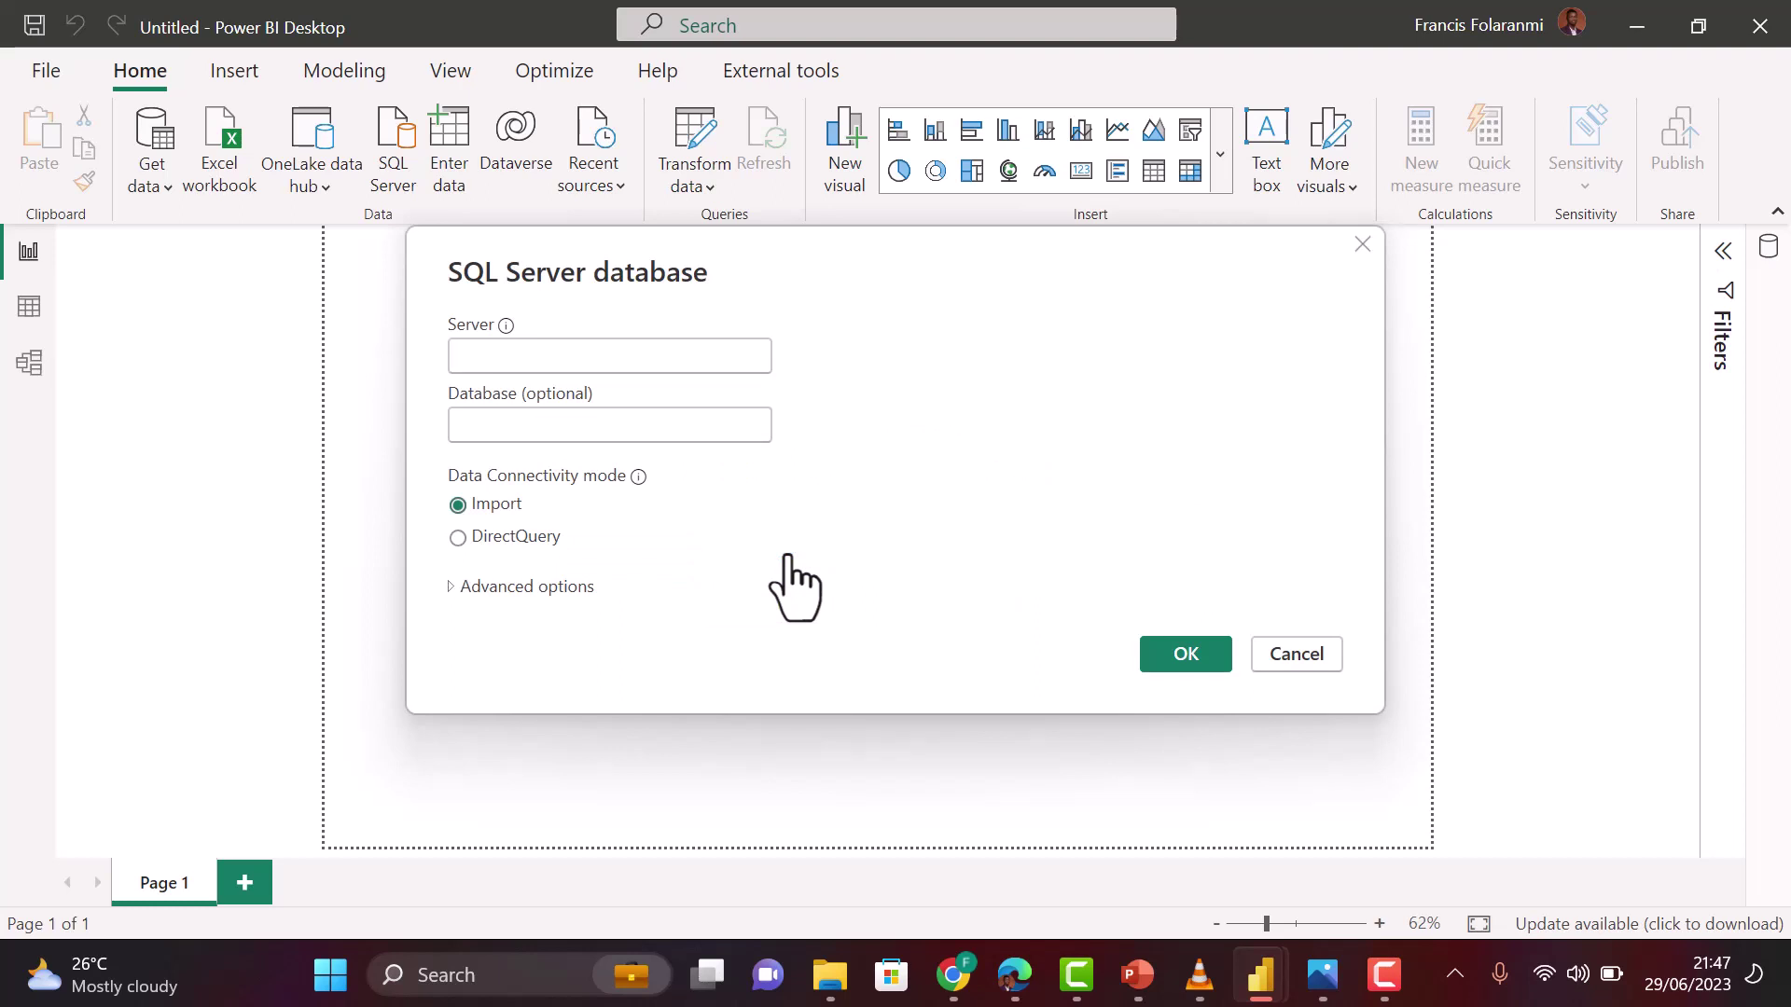
key("ctrl+v")
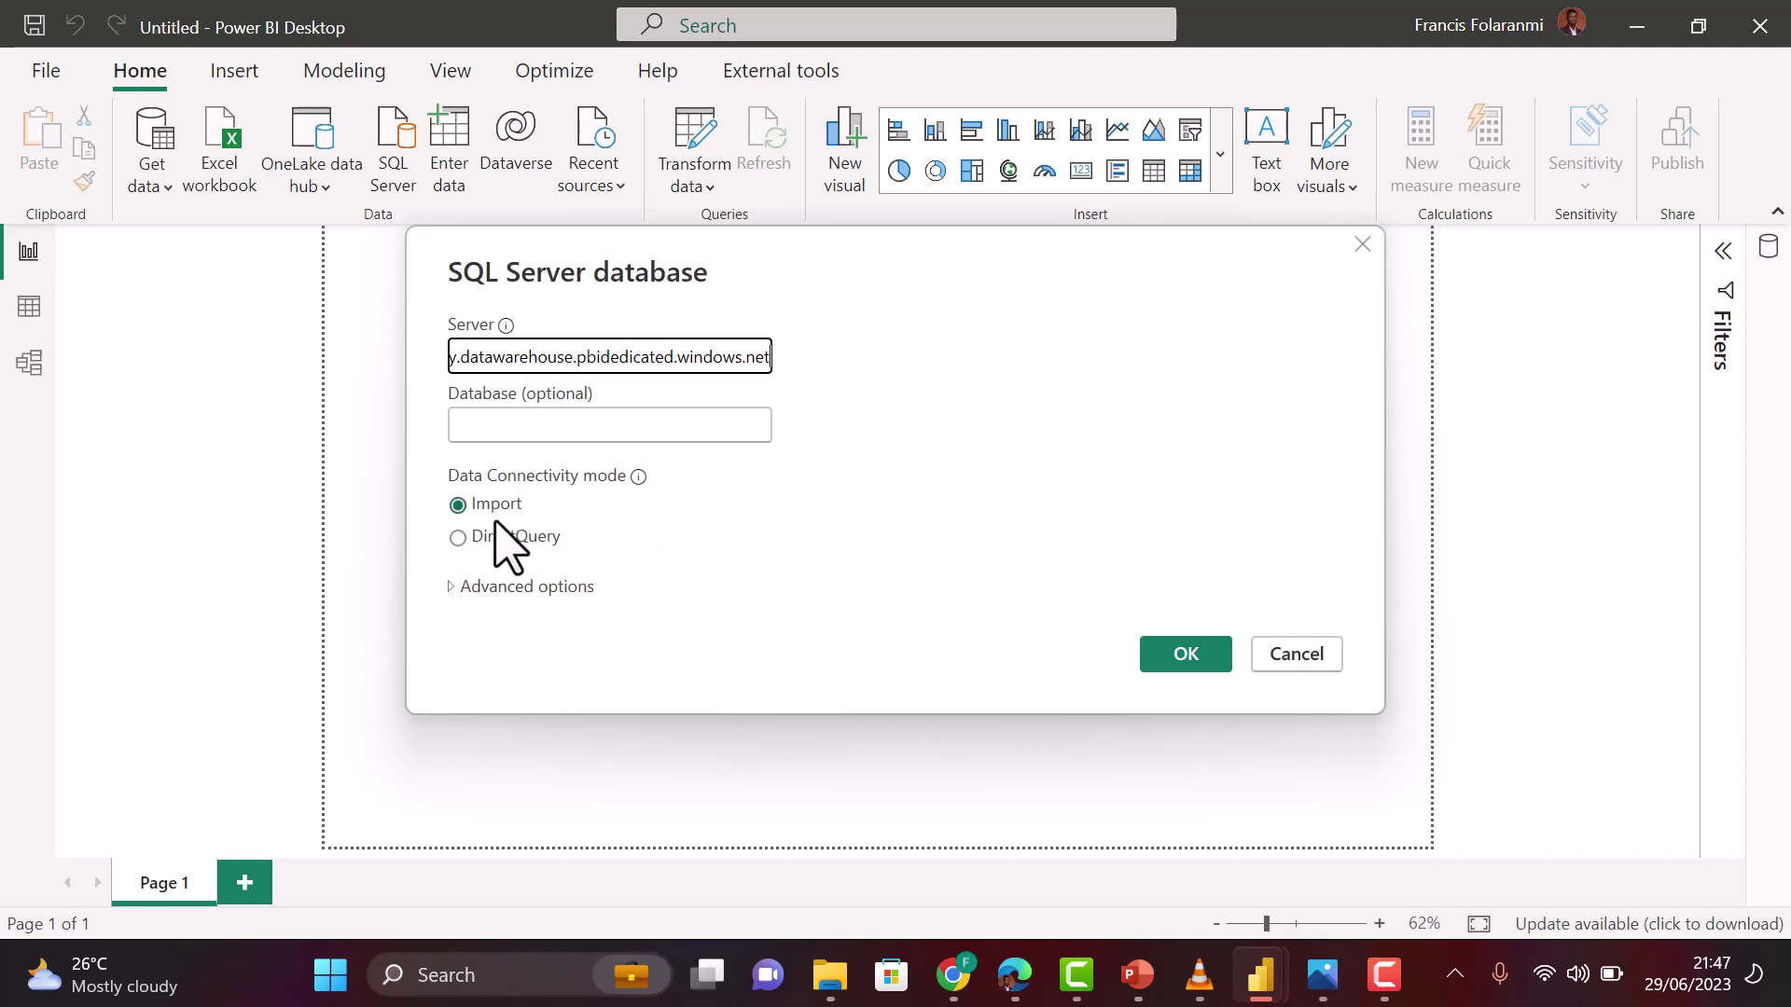
left_click(457, 587)
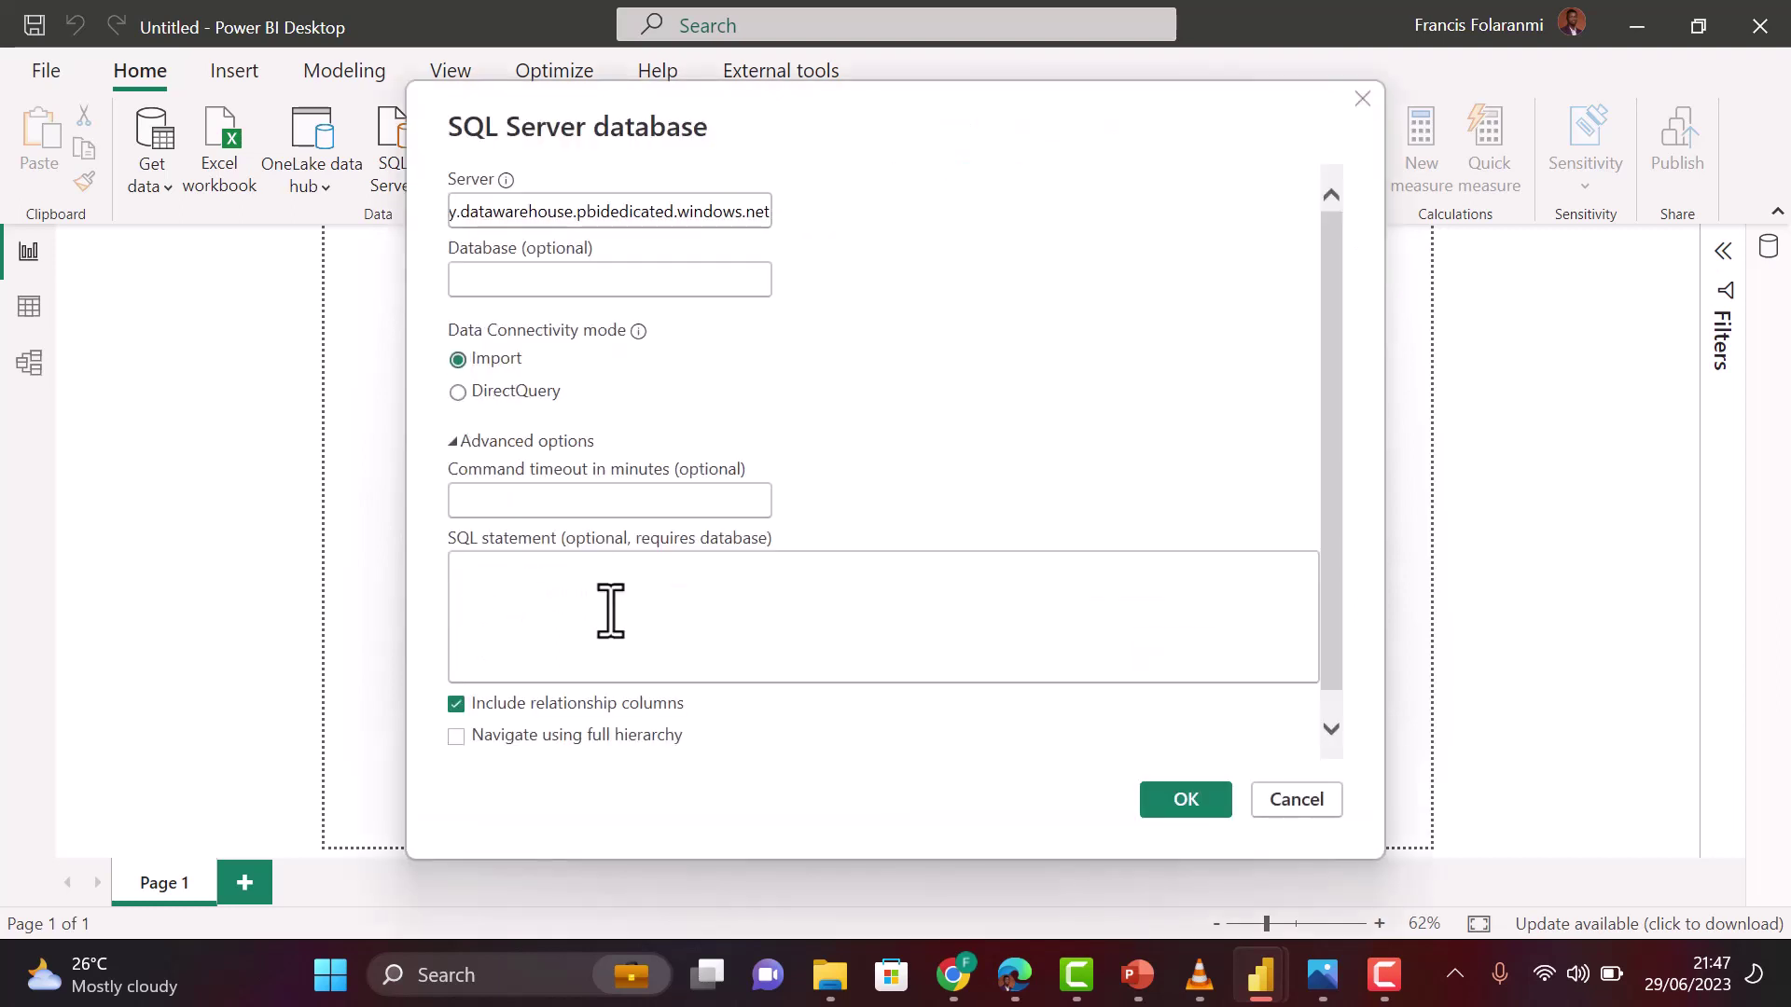
left_click(481, 441)
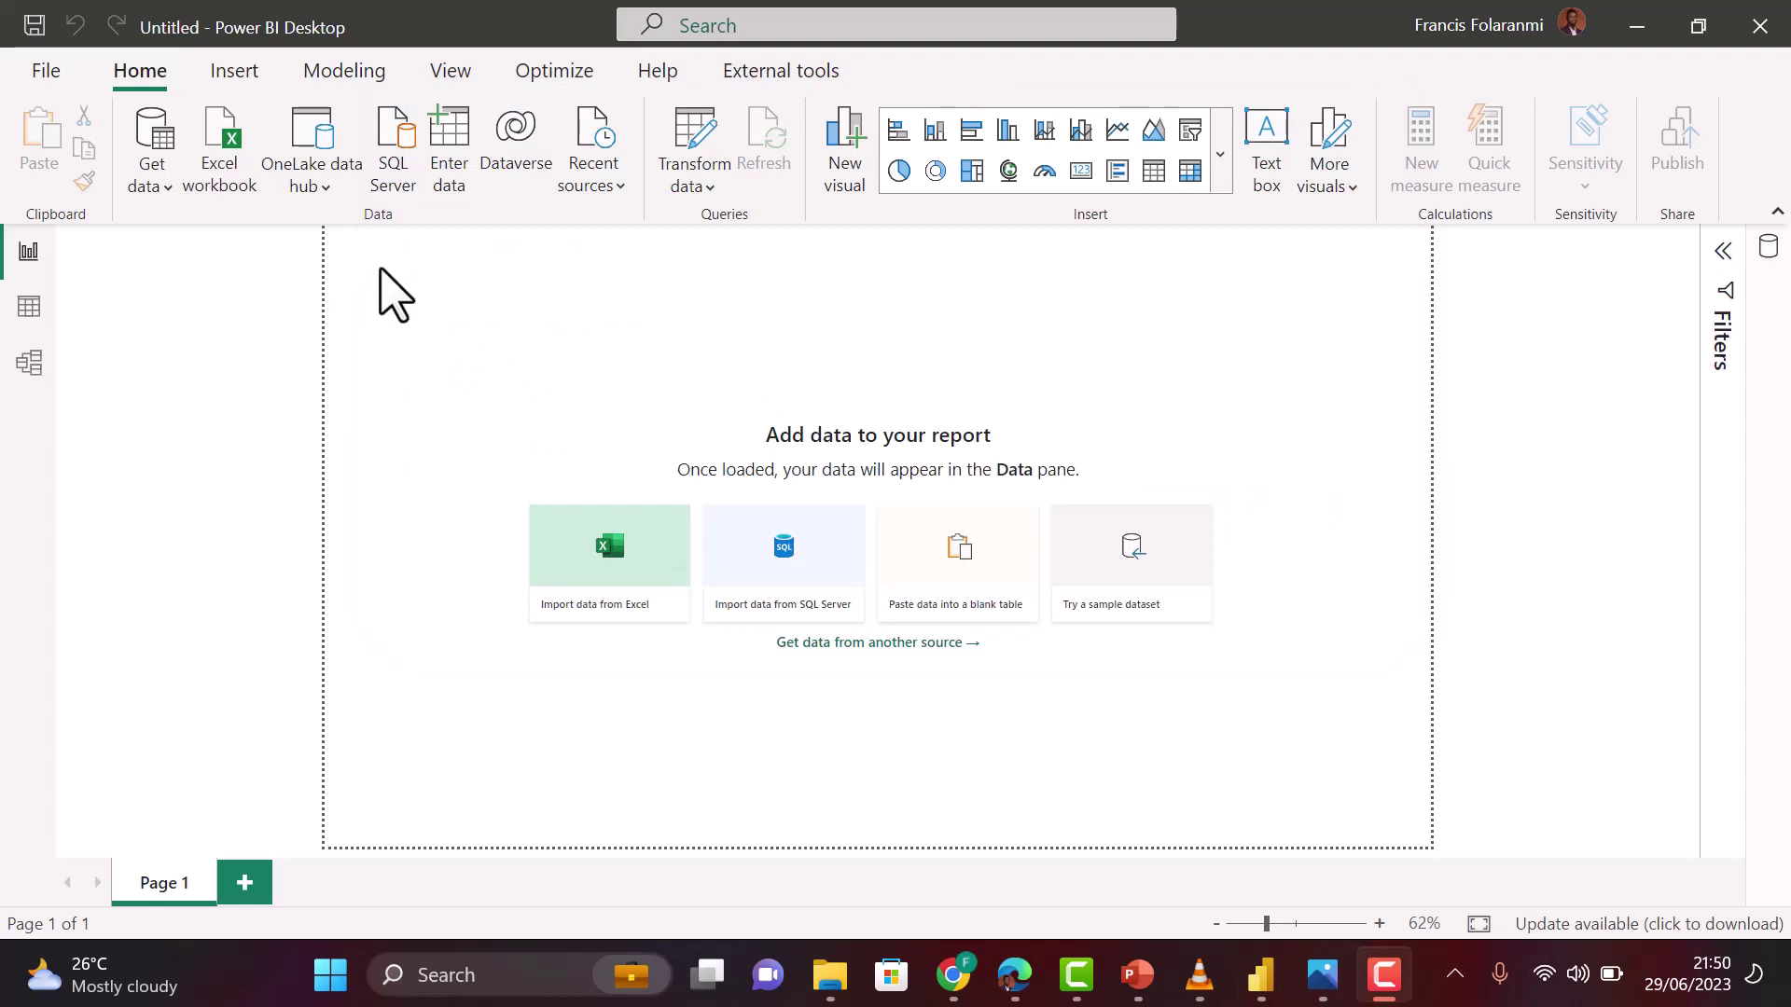
Connect live to the Stroke lakehouse through OneLake data hub > Lakehouses (Preview)
left_click(328, 183)
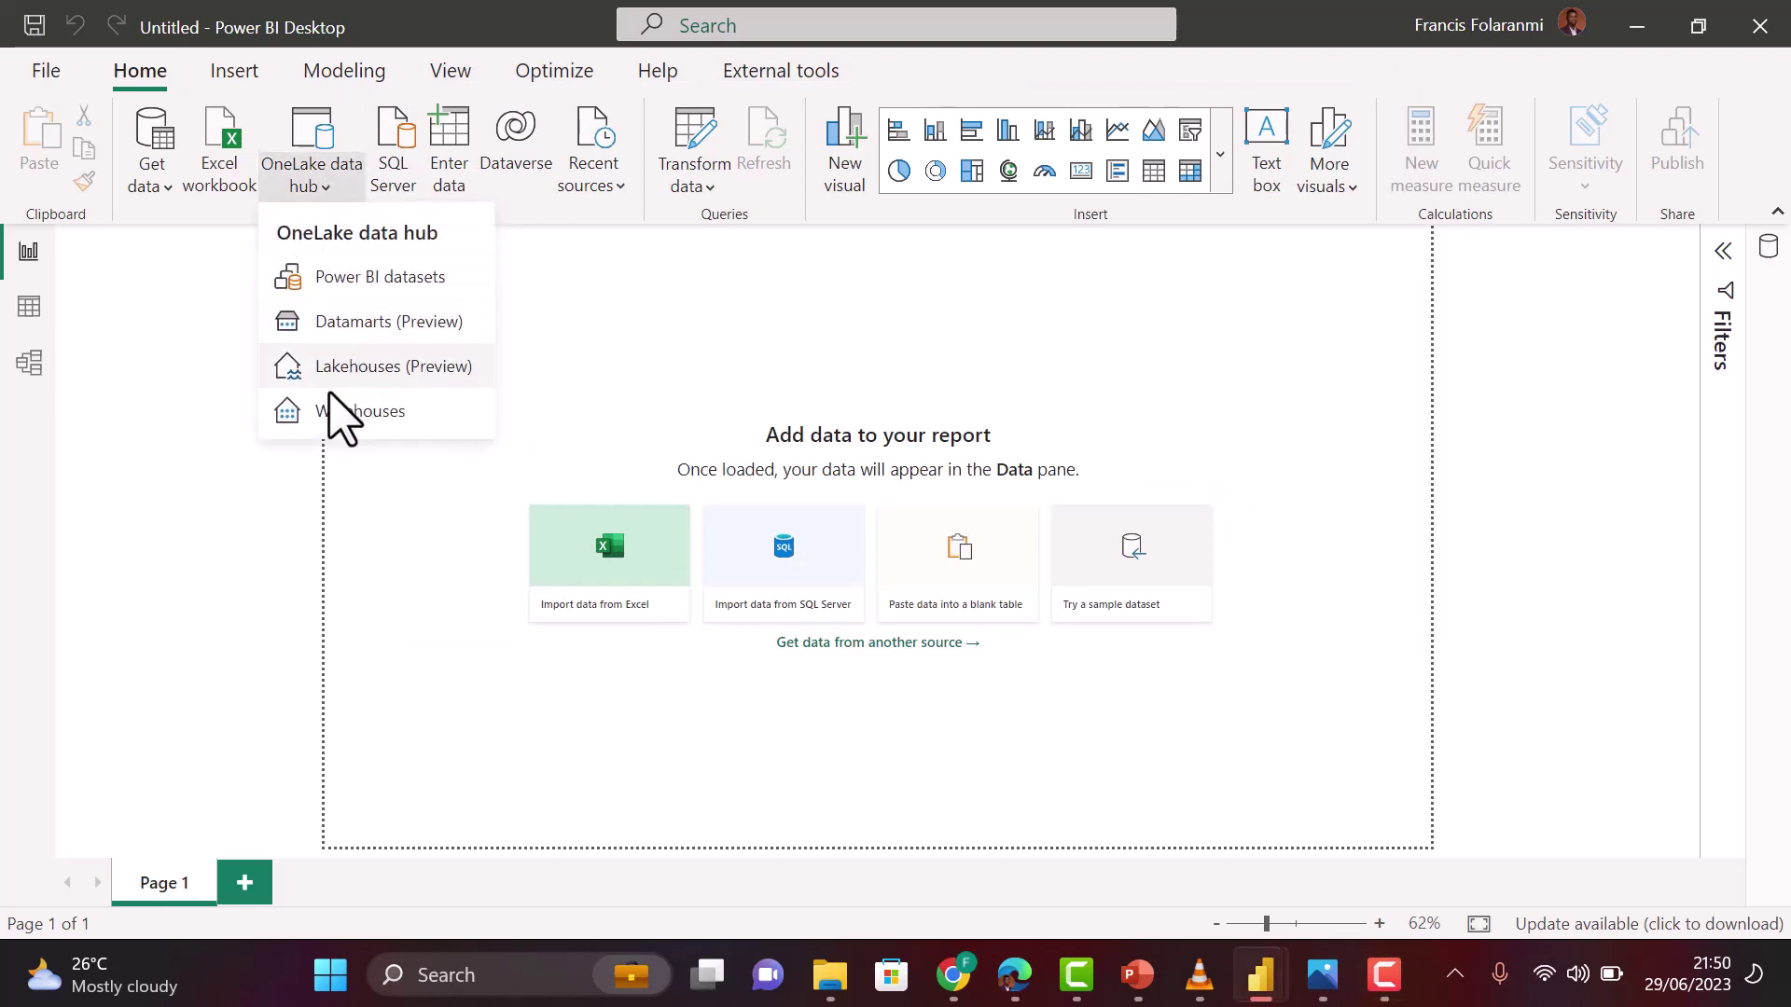
left_click(393, 375)
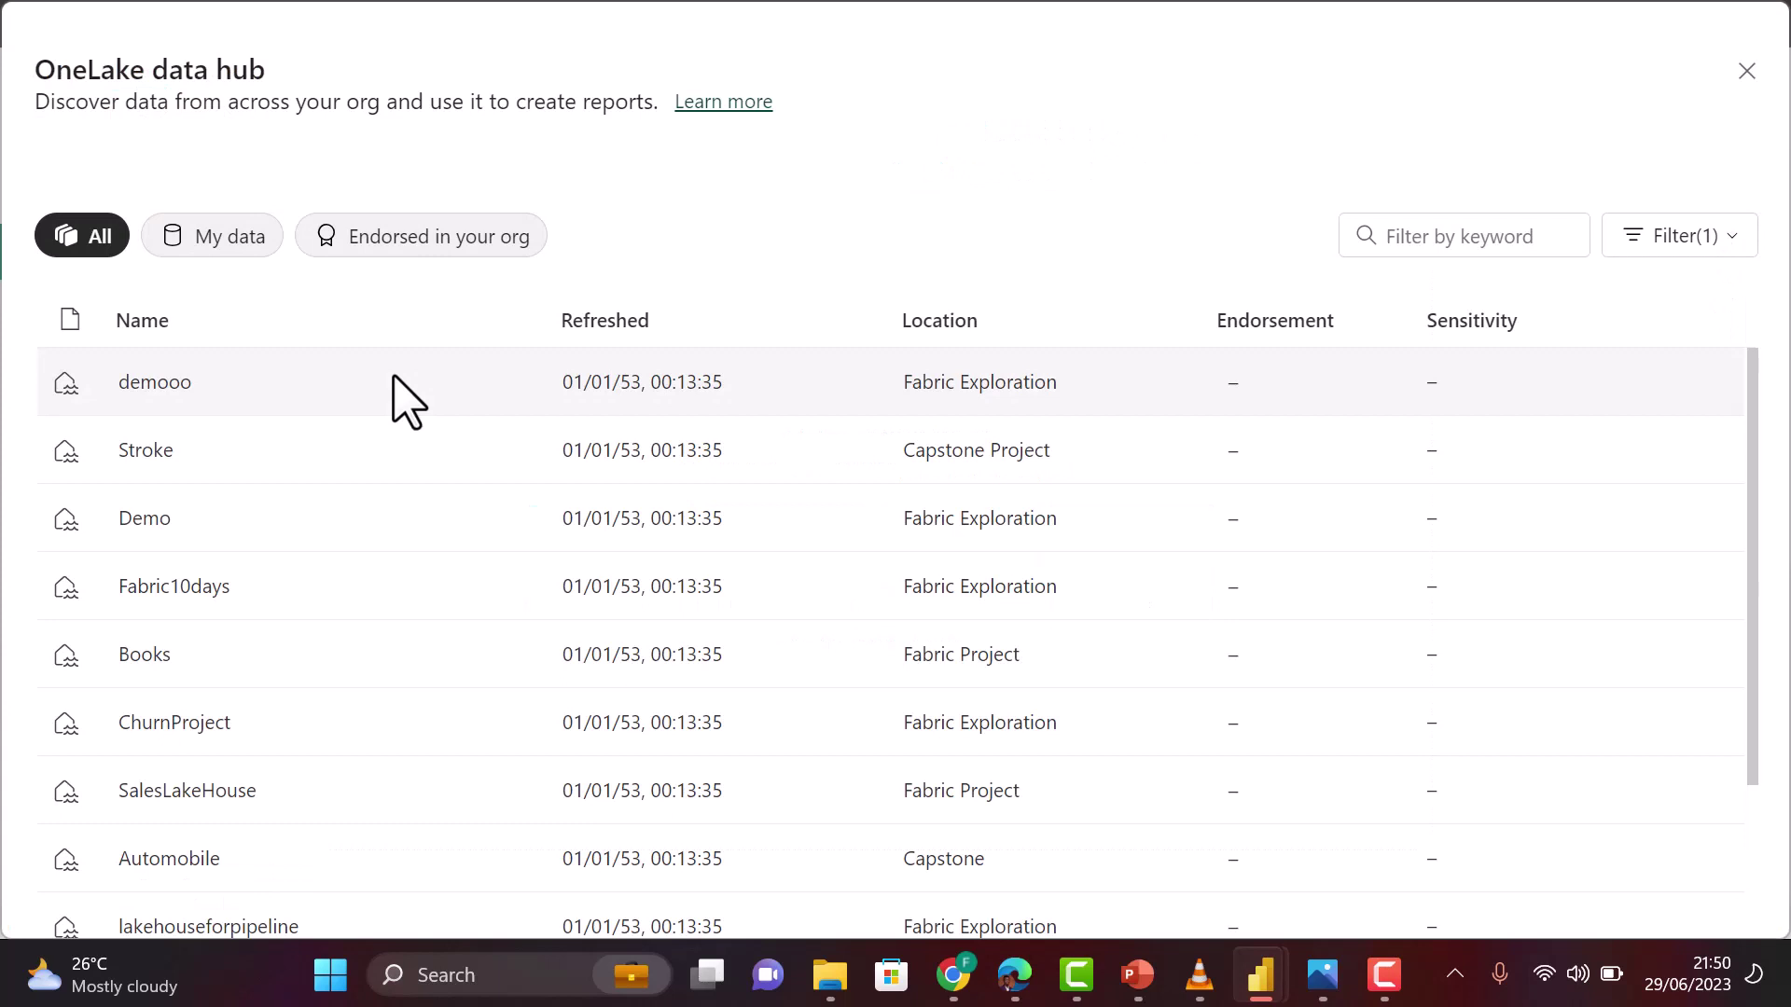
double_click(191, 462)
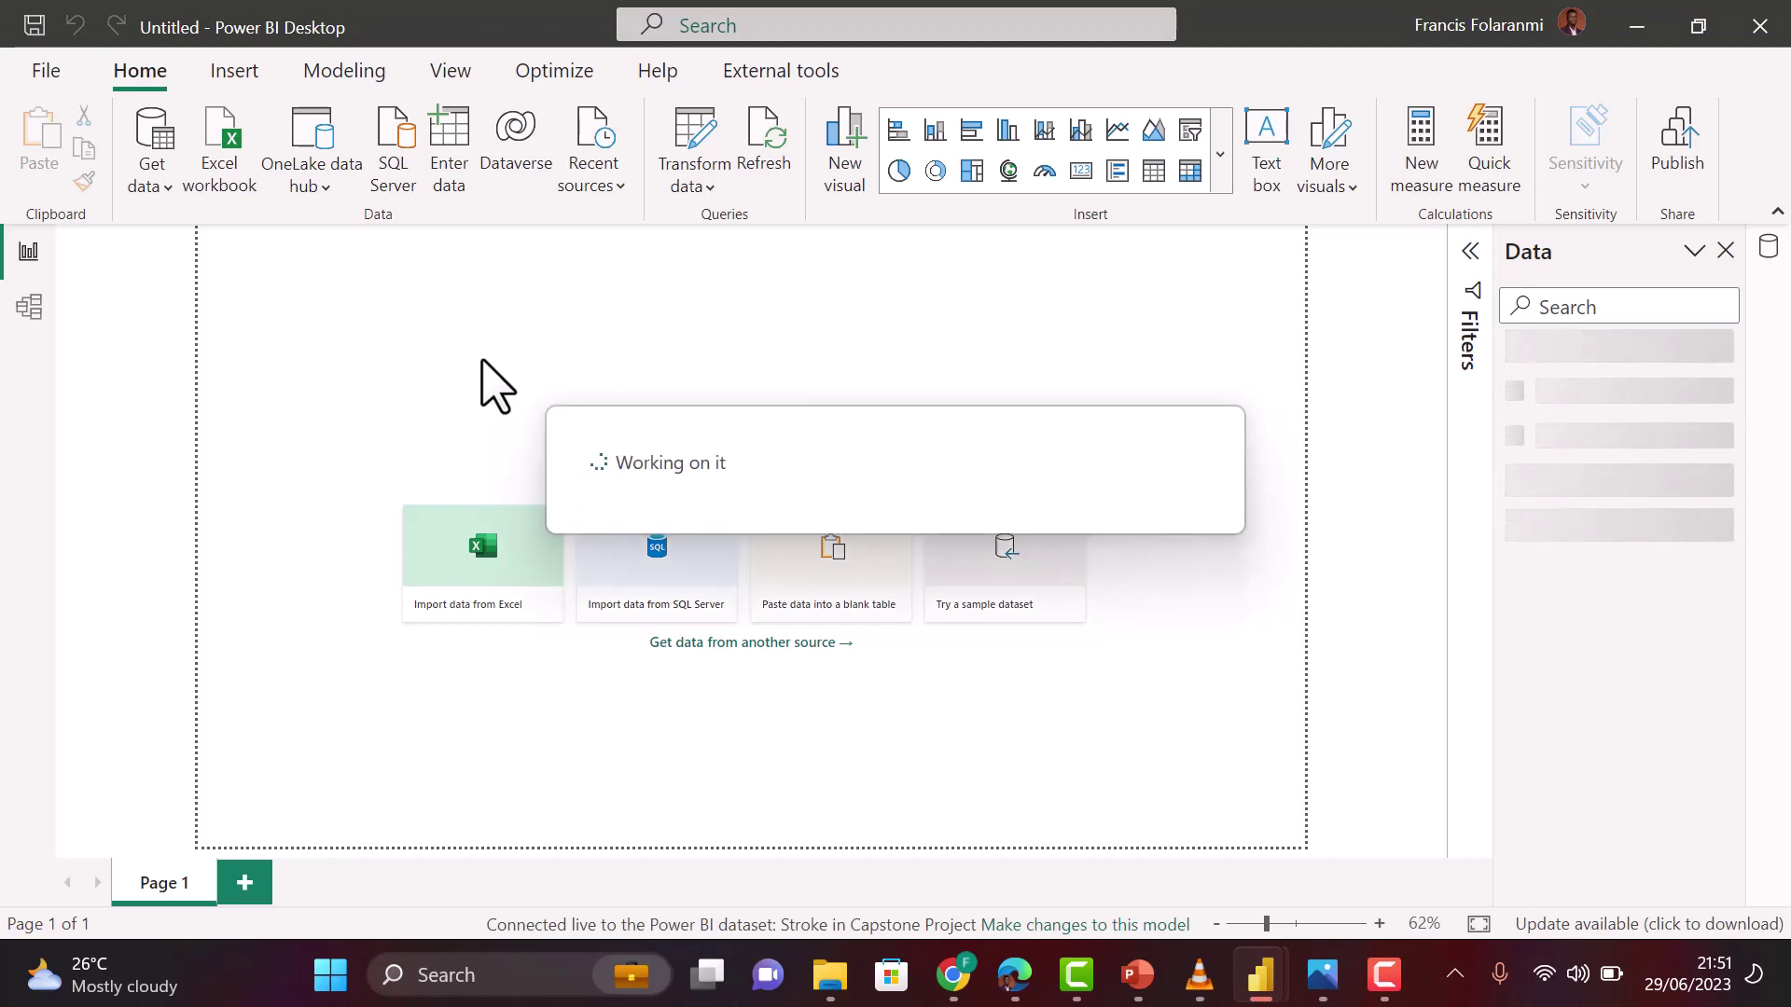
Open the Direct lake report and view its model with vFact_stroke linked to vDim tables
mouse_move(1267, 985)
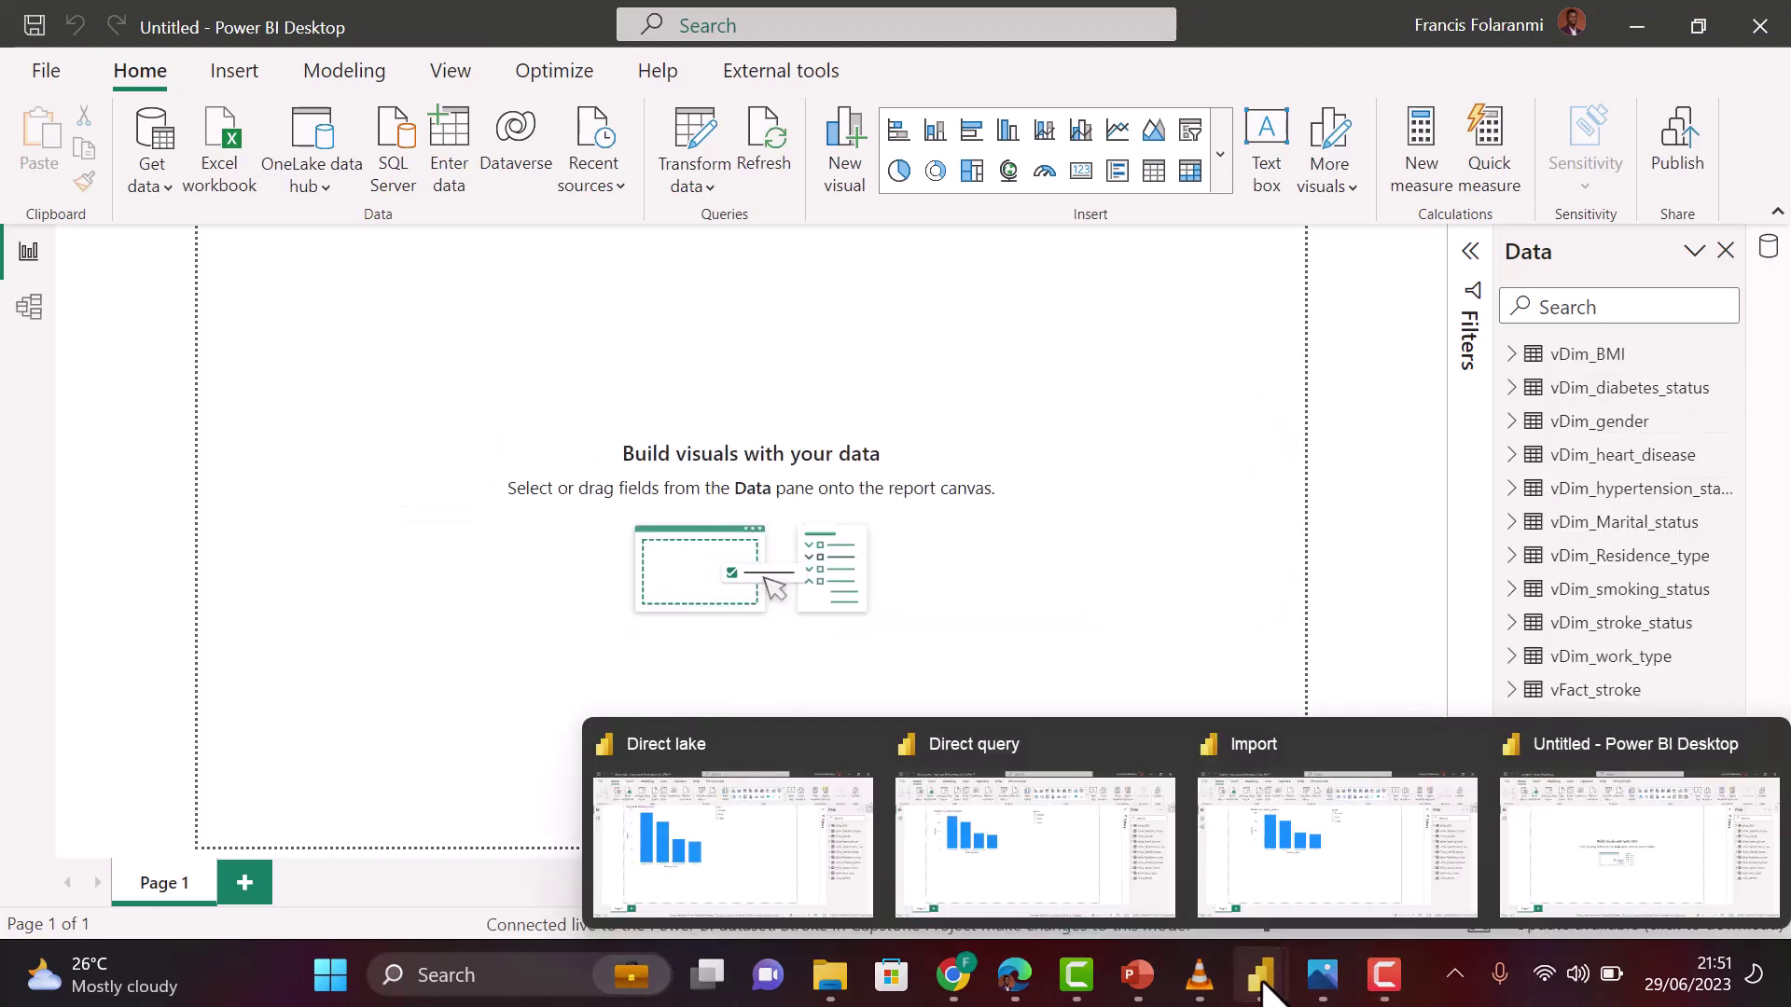
mouse_move(994, 841)
mouse_move(1267, 809)
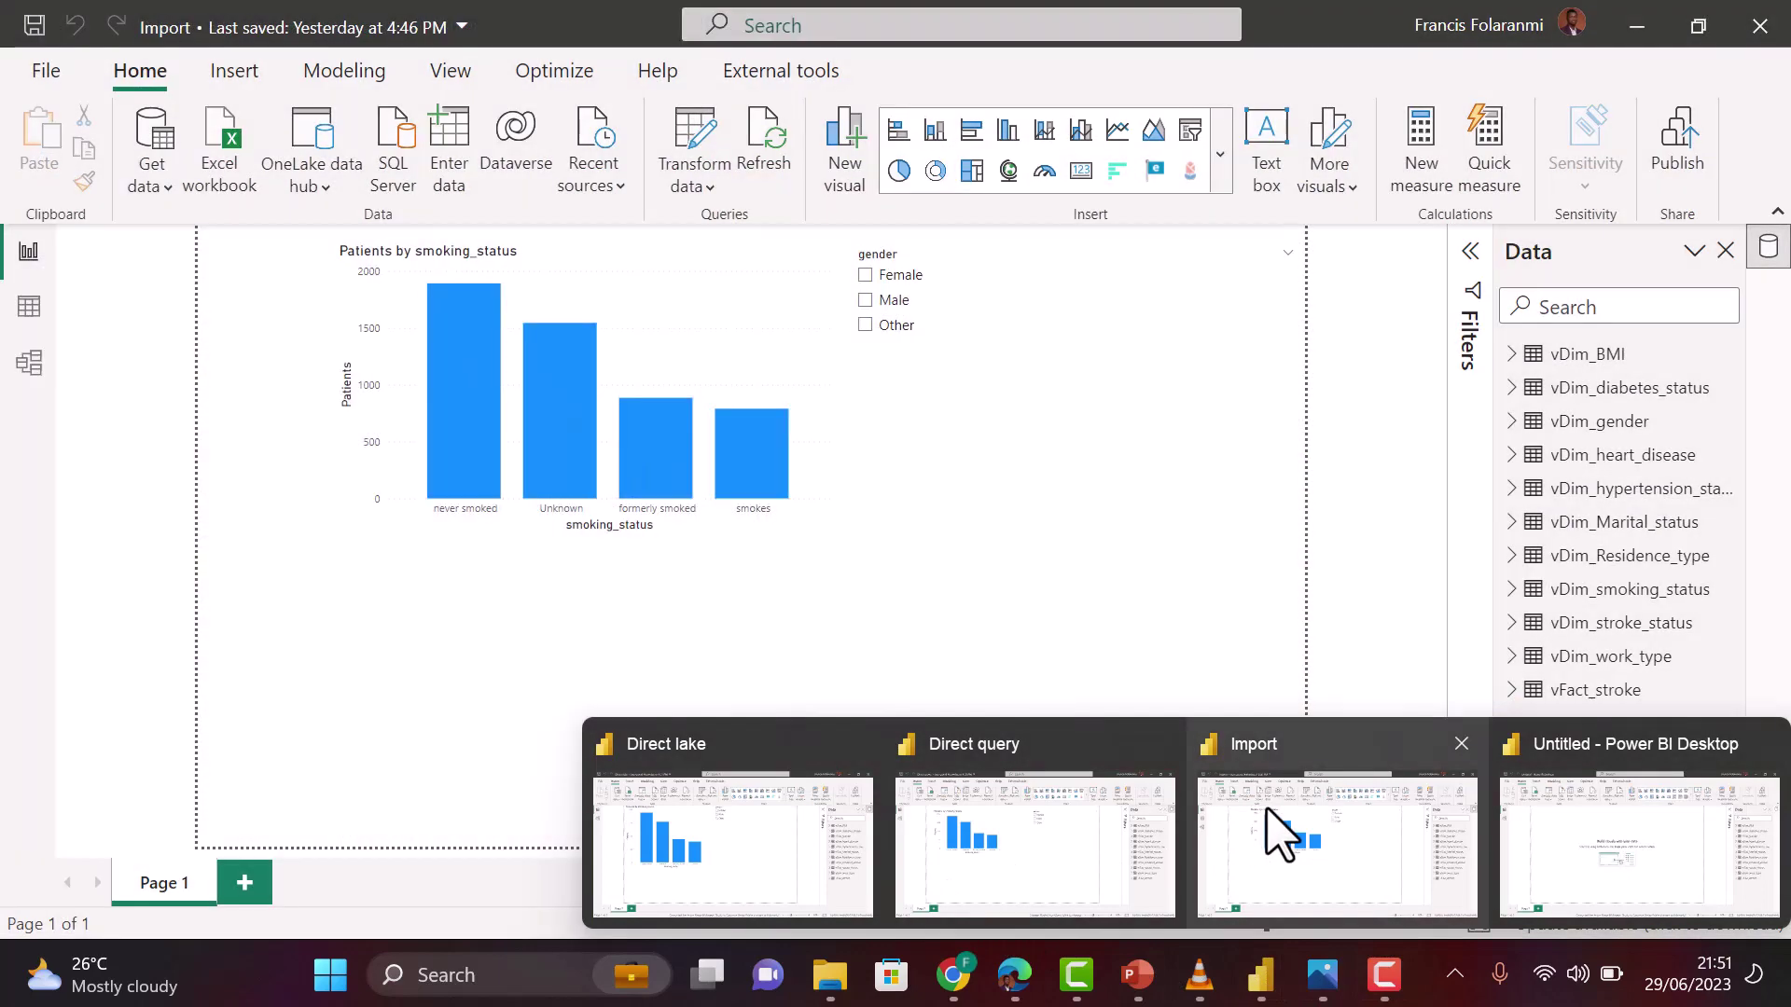
mouse_move(746, 854)
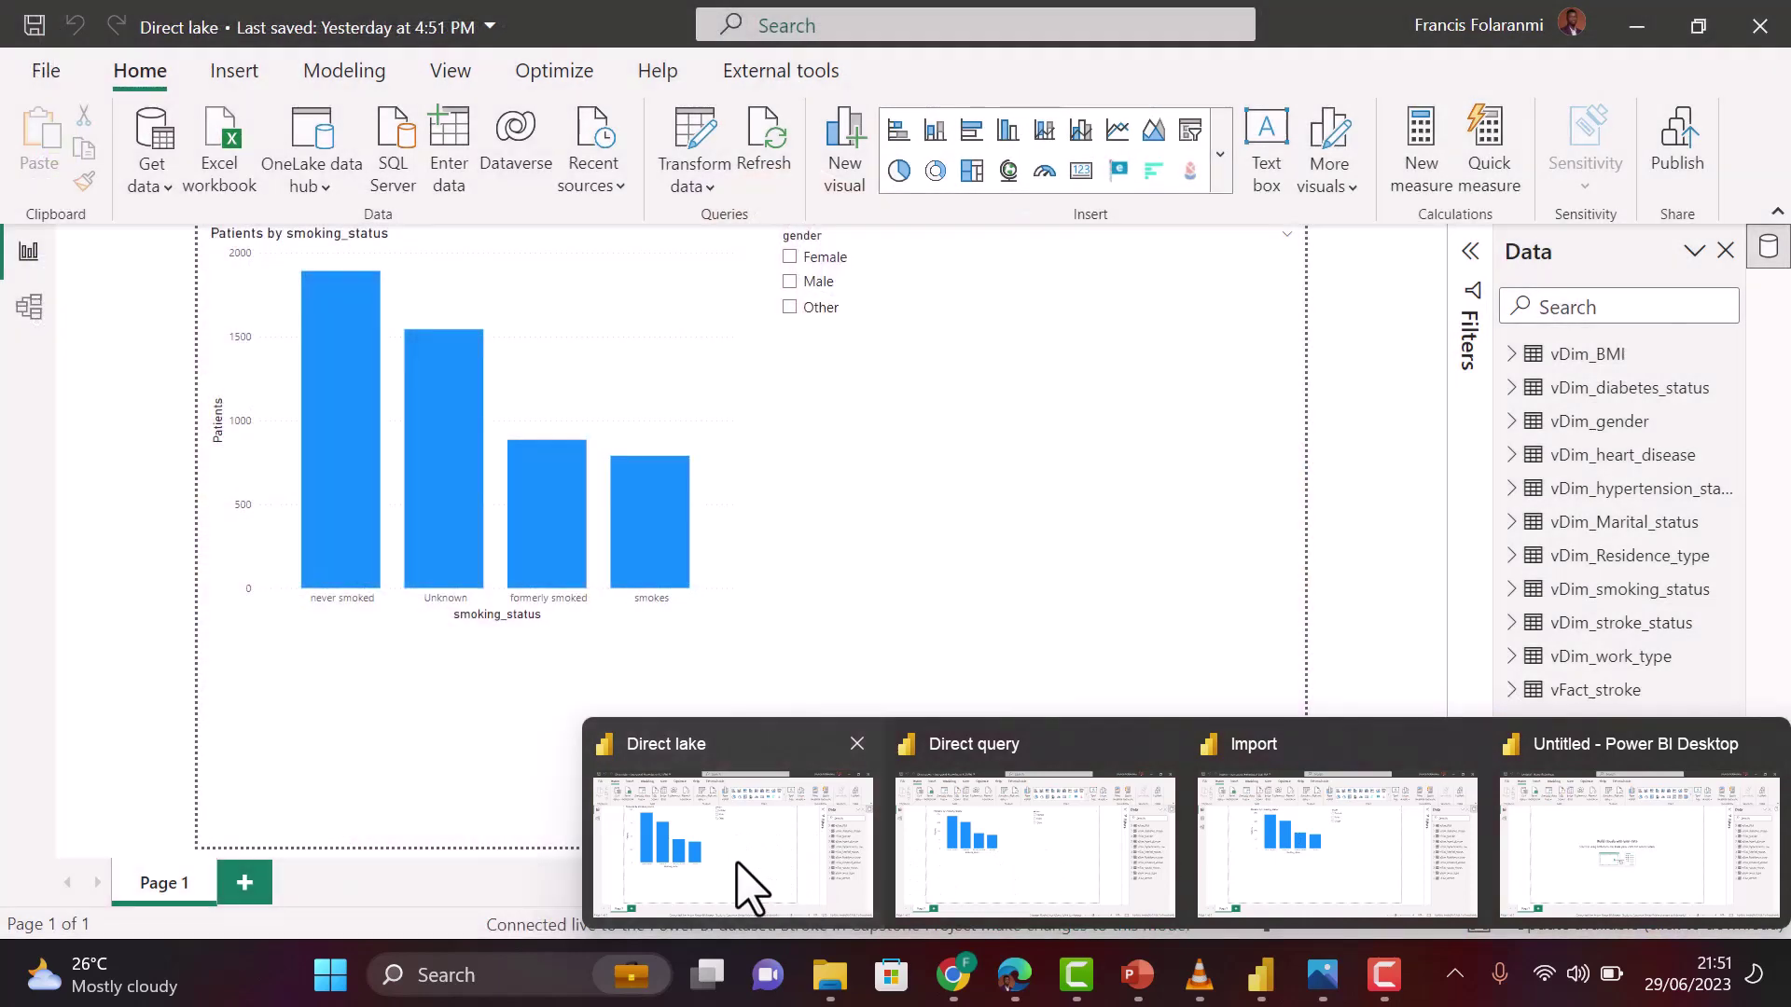
left_click(751, 886)
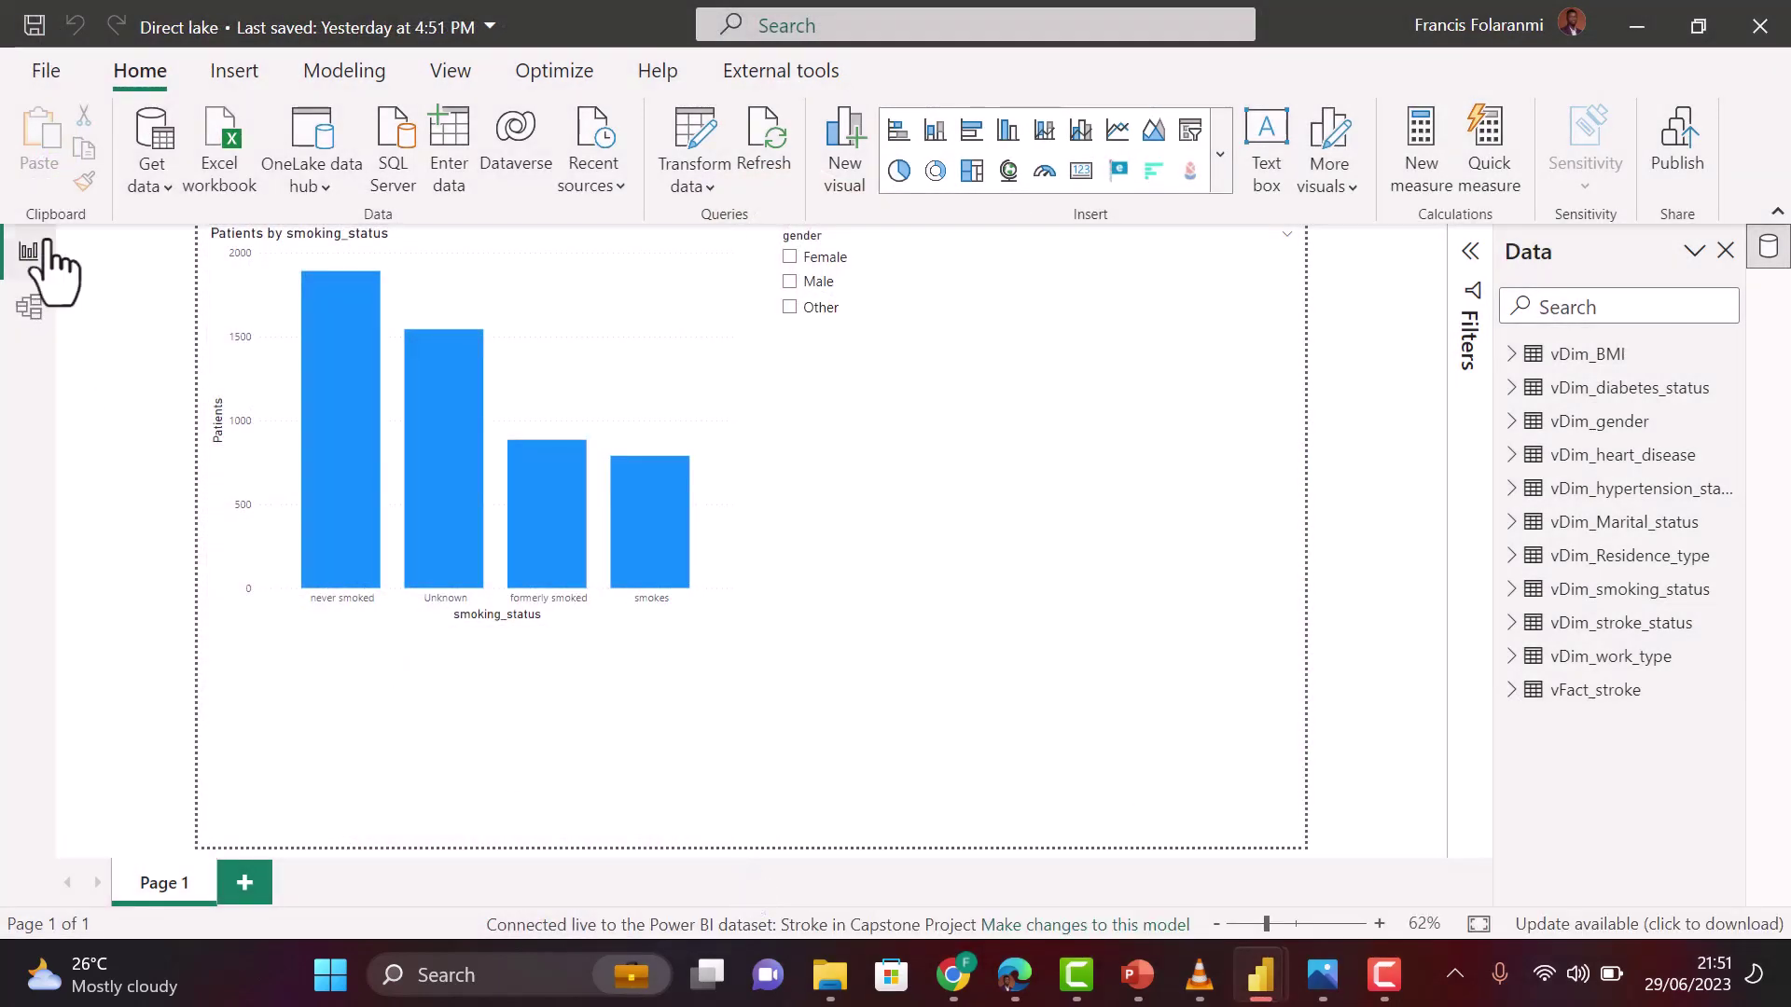
left_click(24, 310)
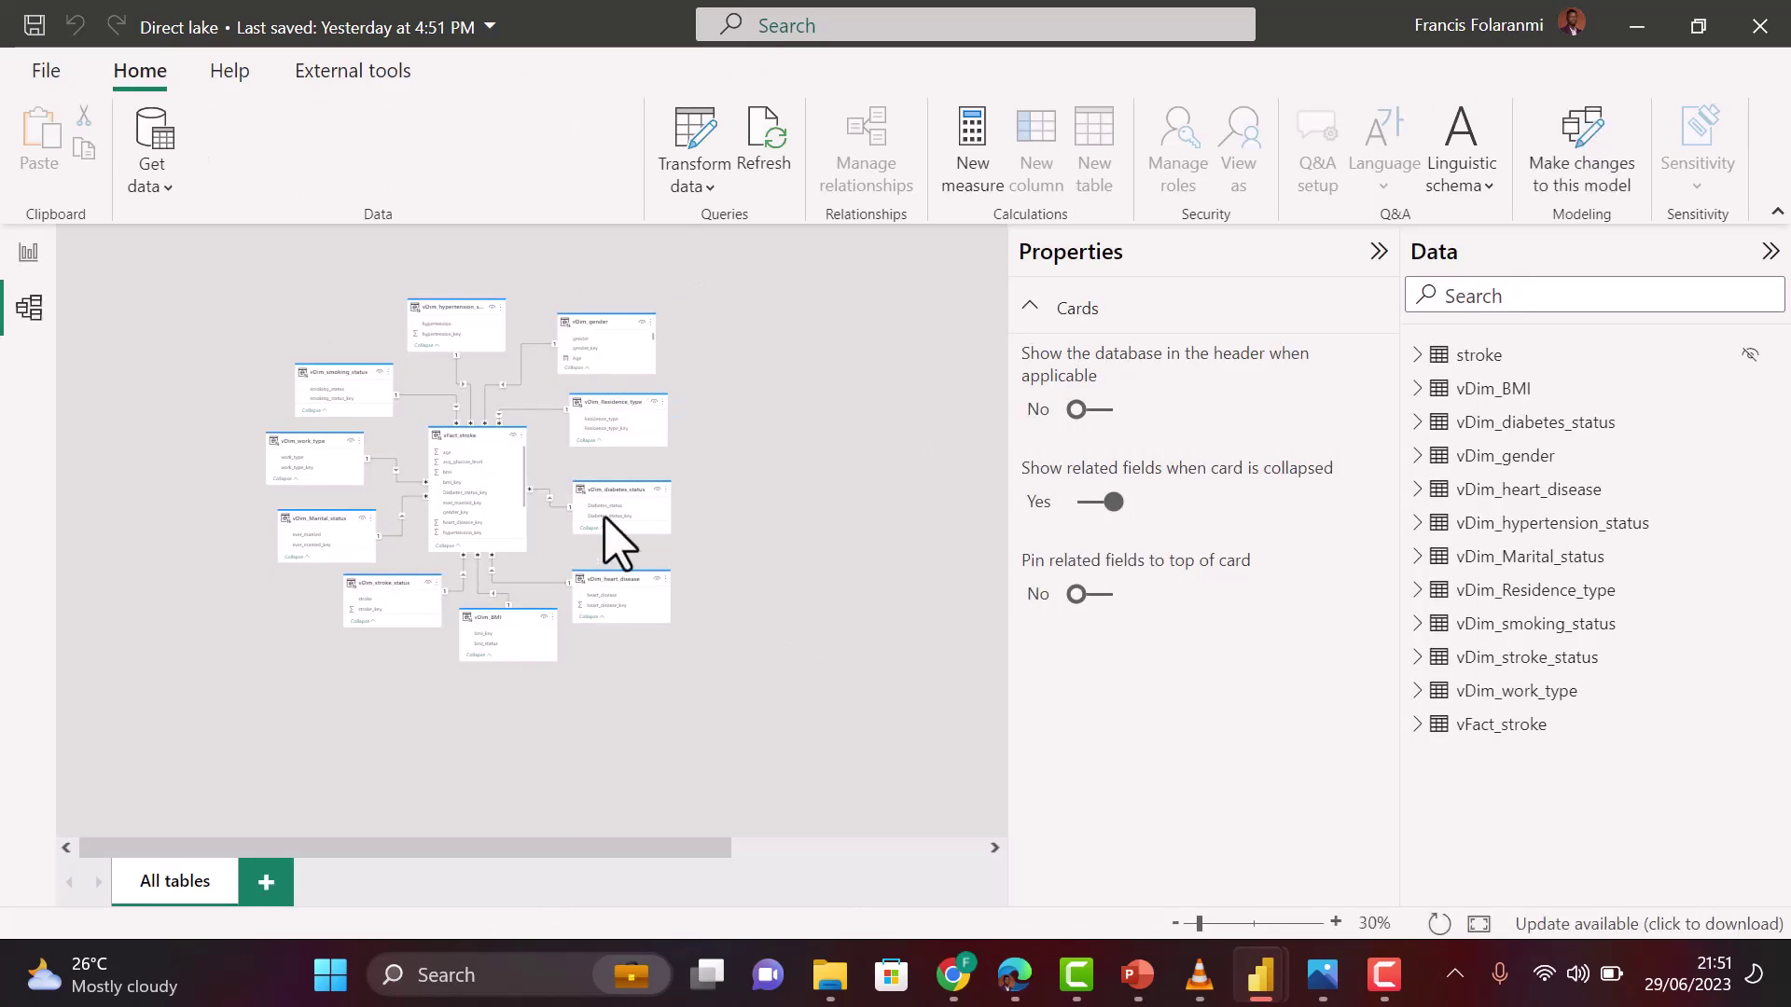
mouse_move(353, 366)
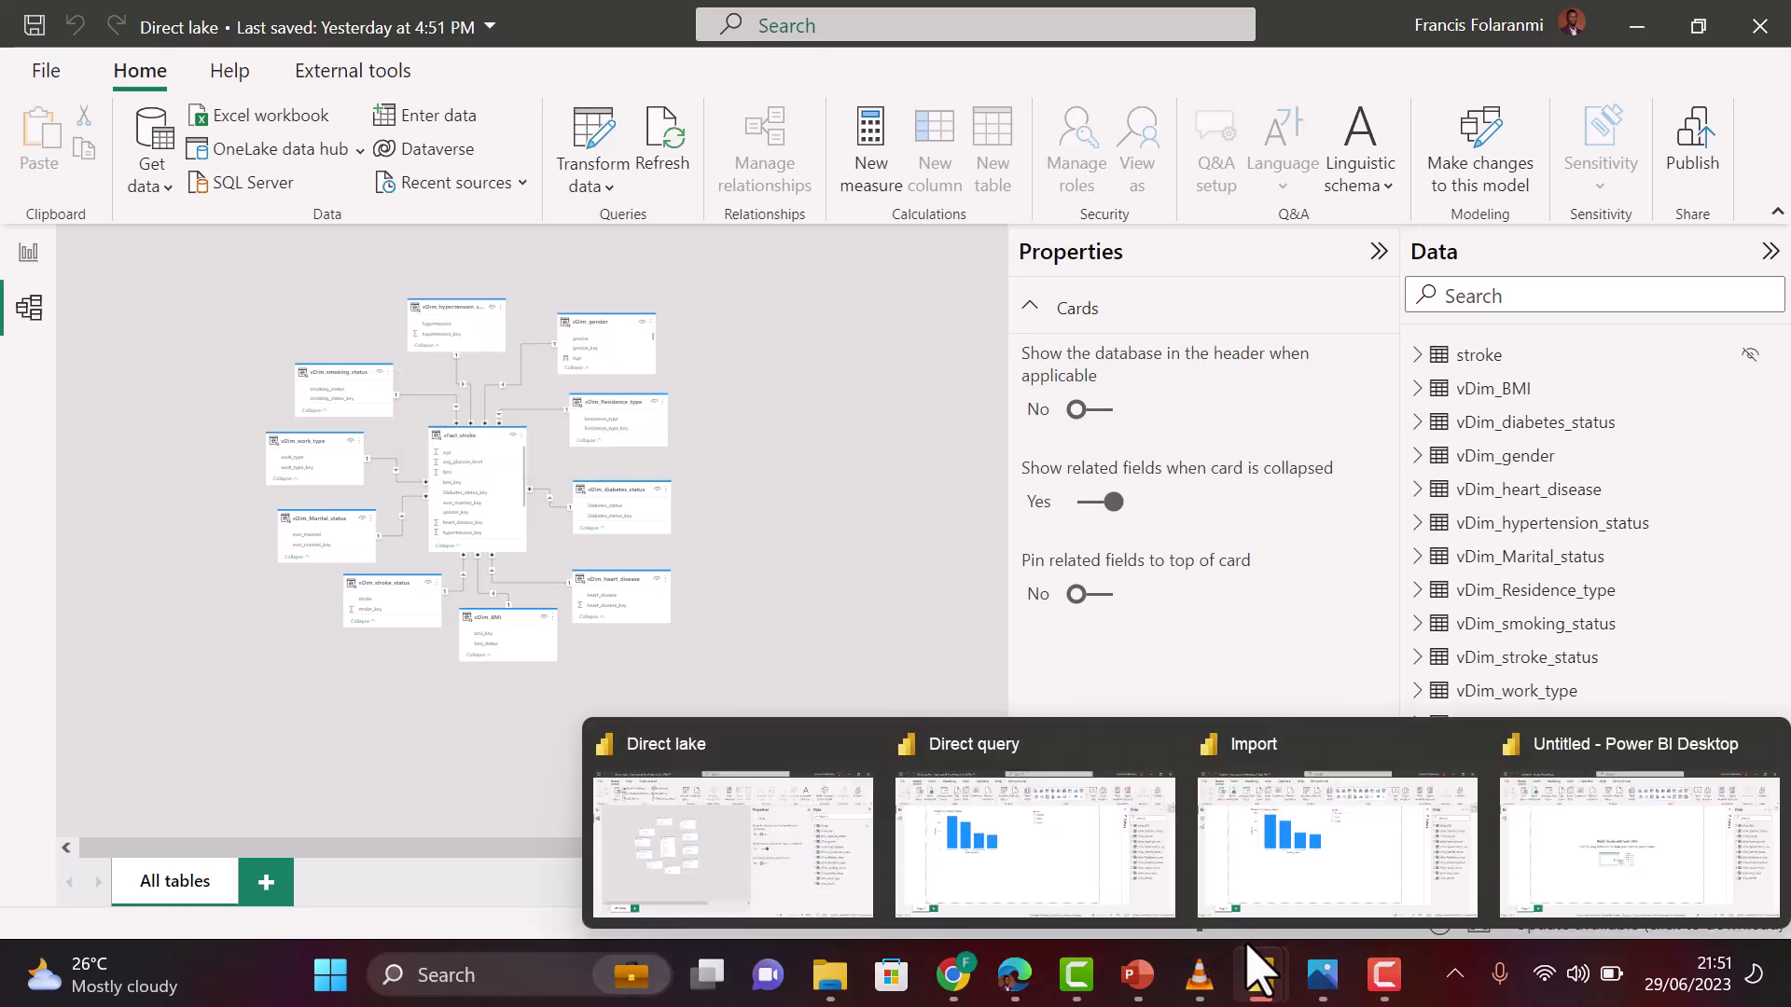
left_click(1304, 886)
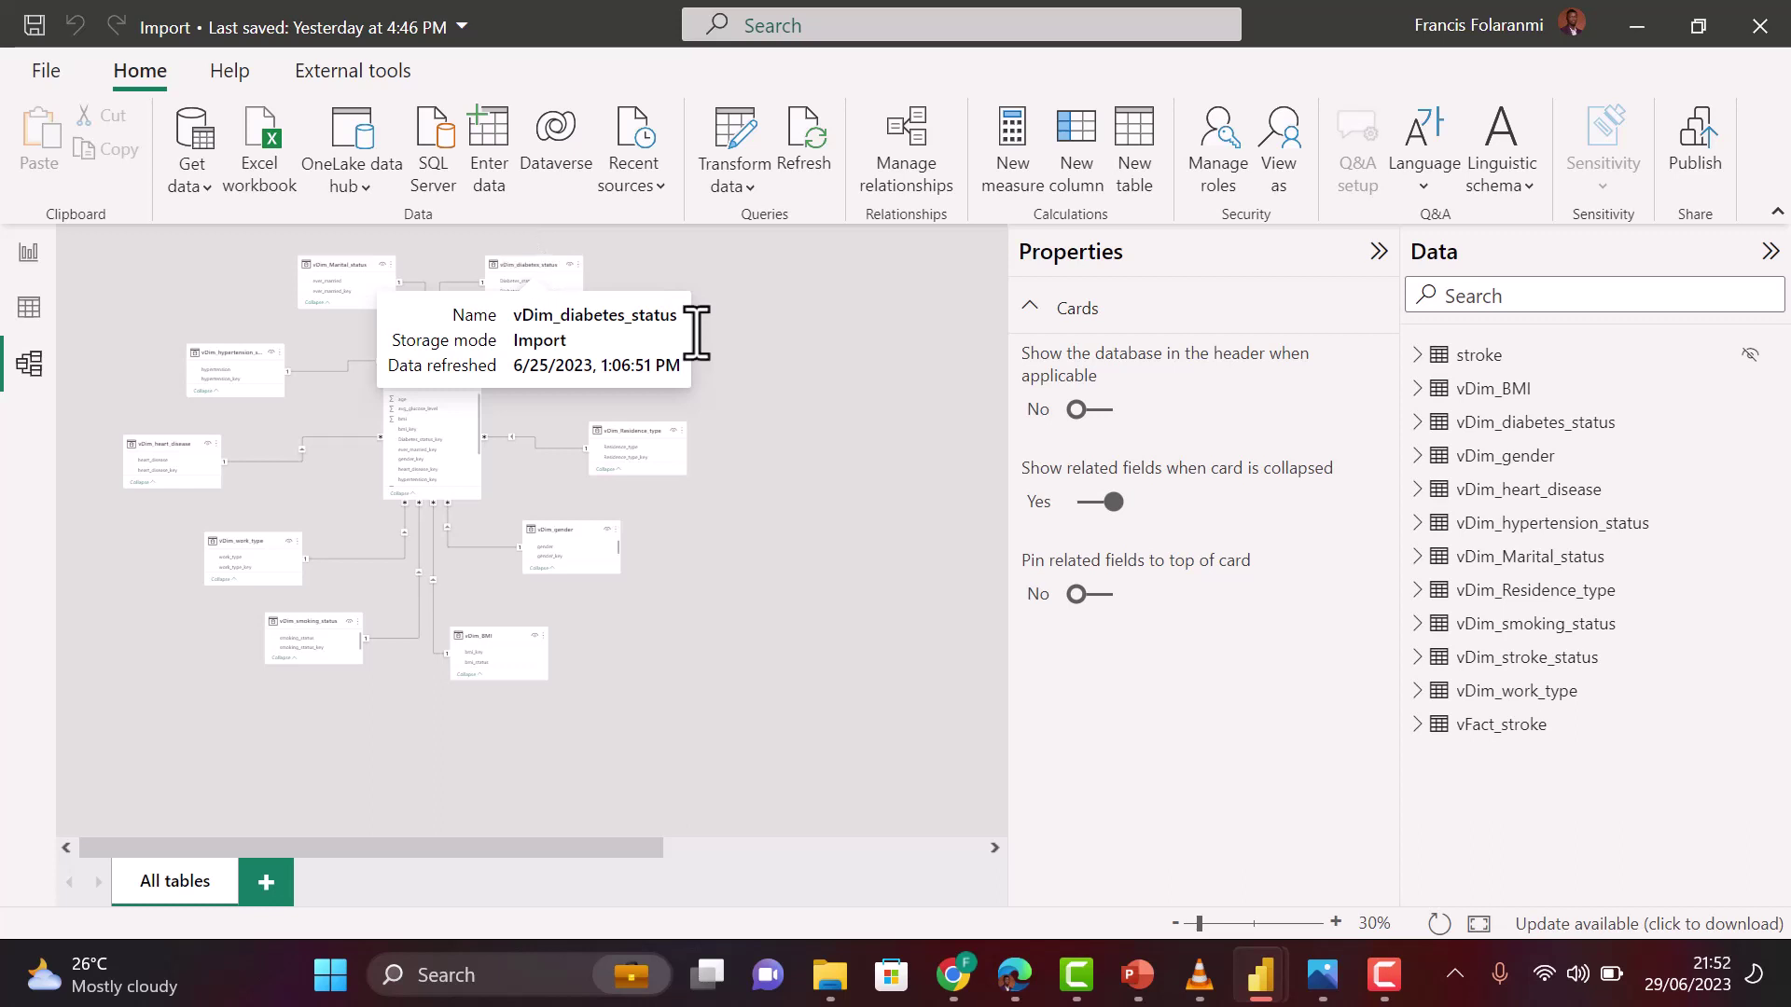
mouse_move(1247, 985)
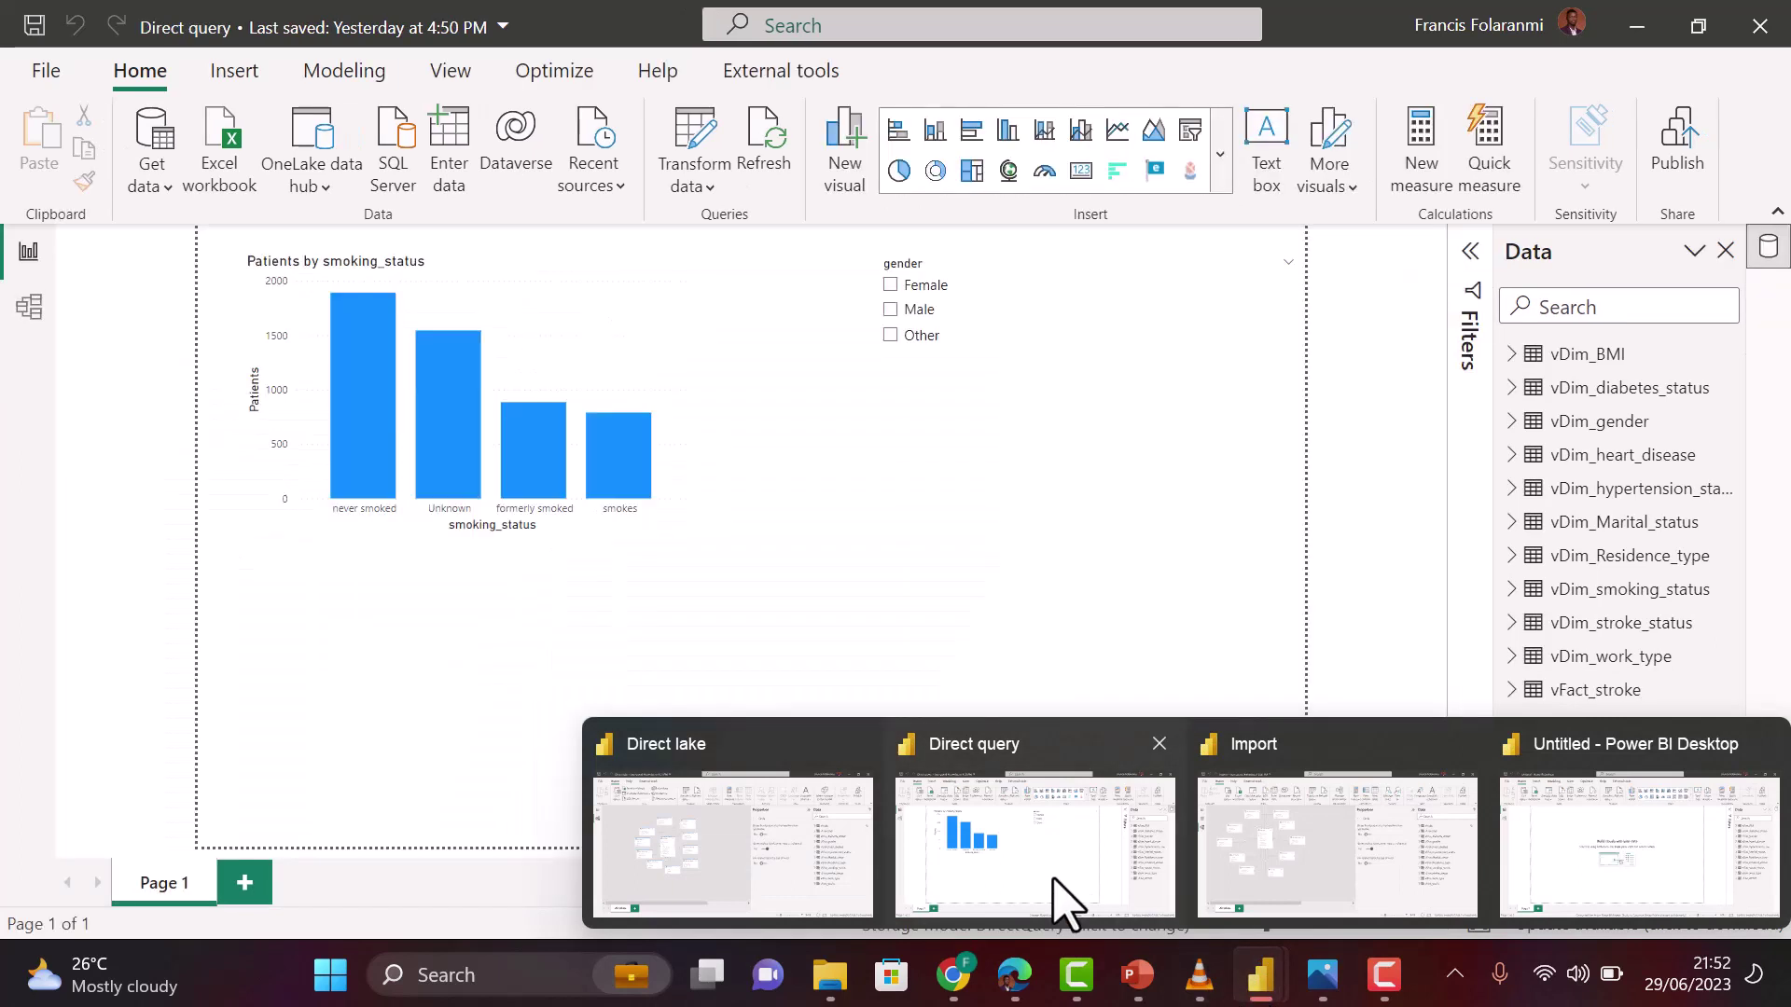
left_click(1063, 896)
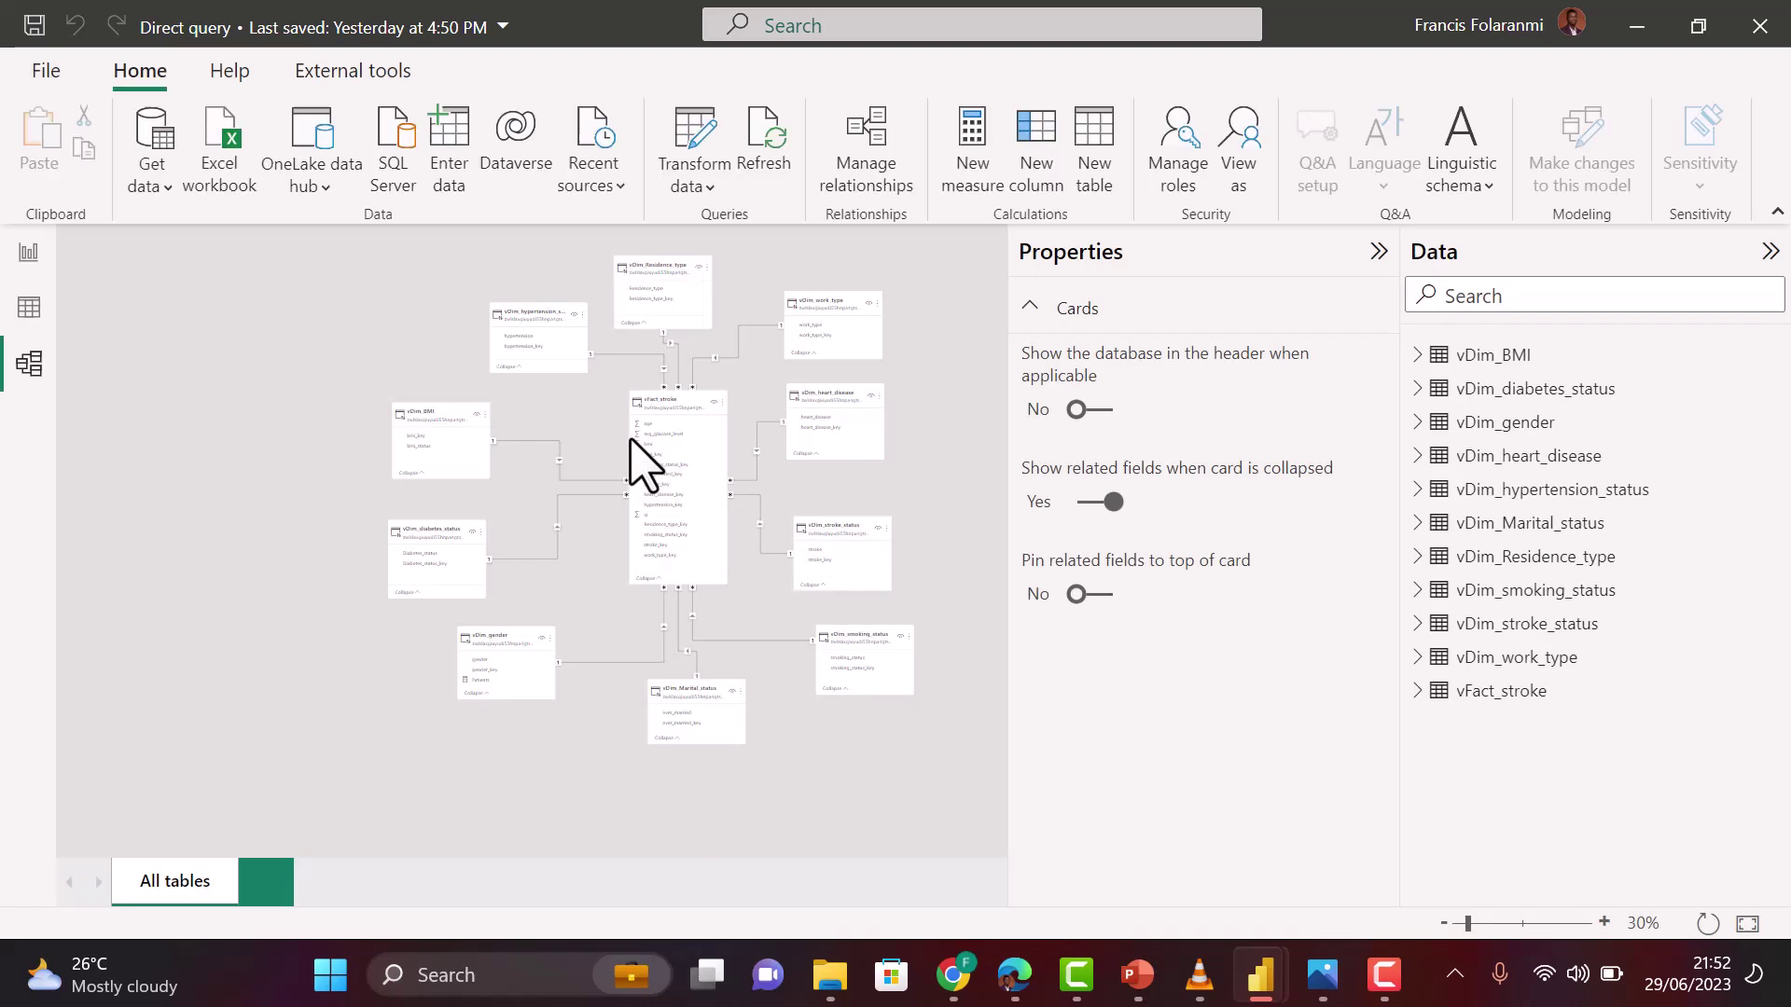
mouse_move(689, 282)
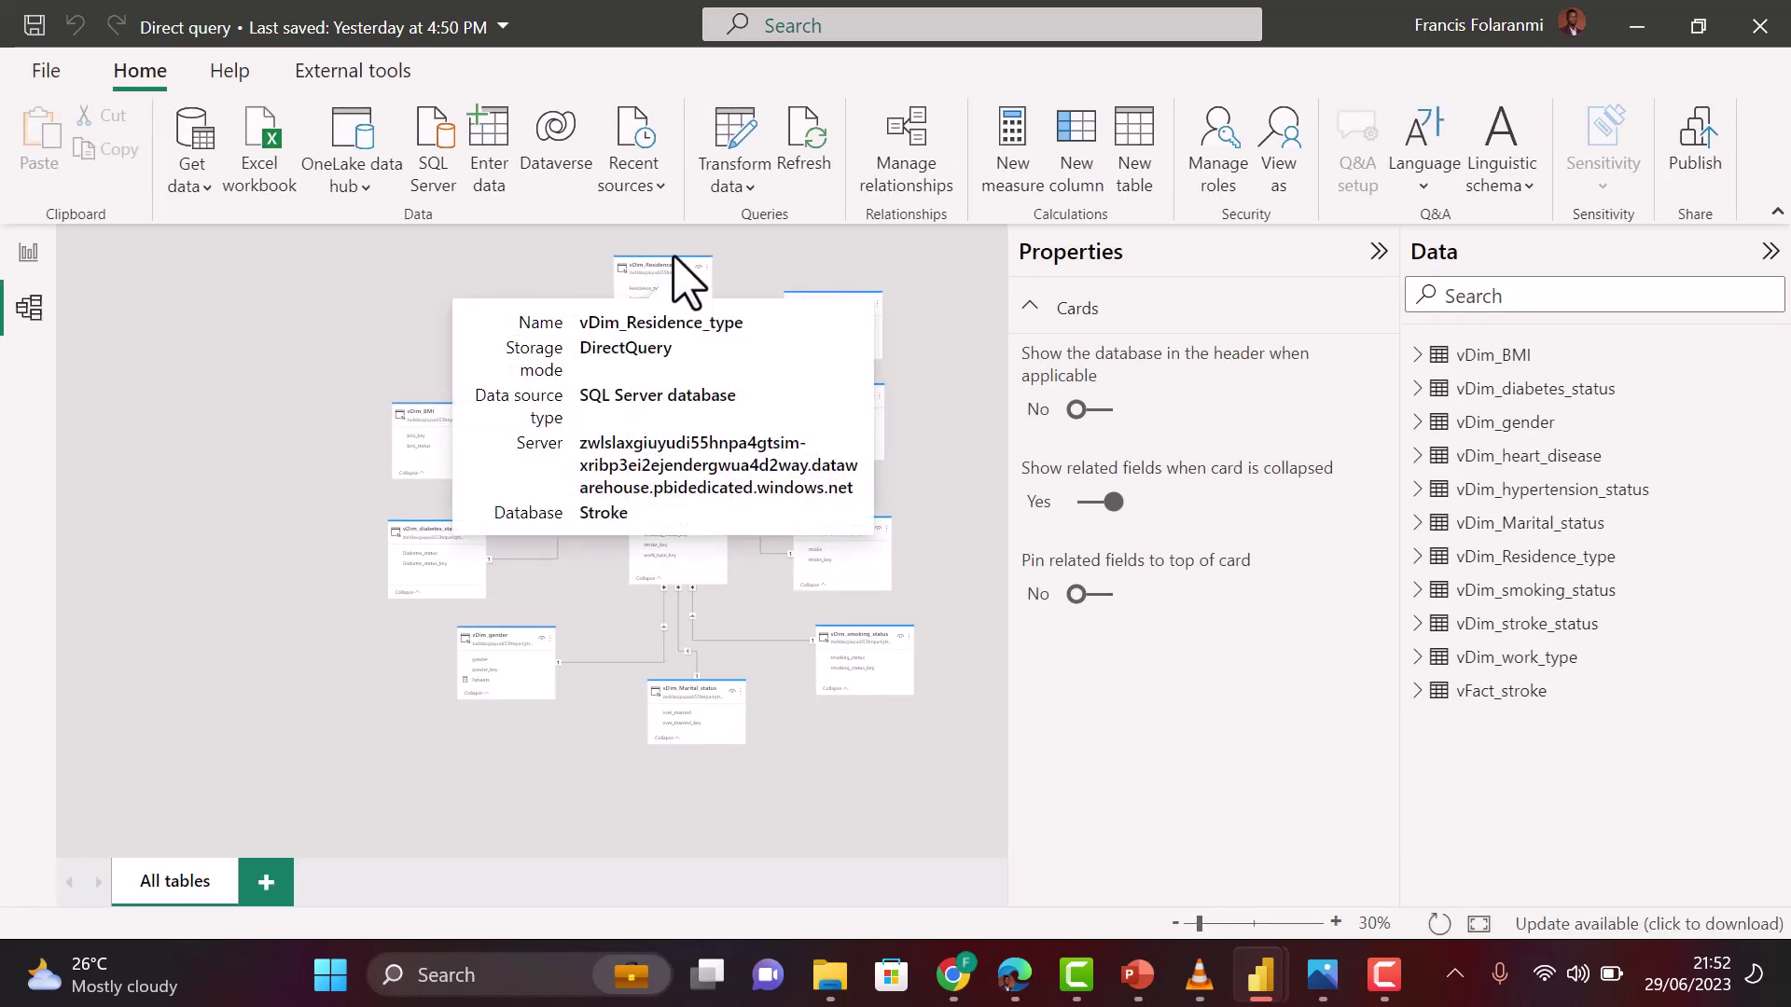
key("alt+Tab")
Record Import report Performance analyzer timings while filtering the gender slicer to Other
left_click(28, 254)
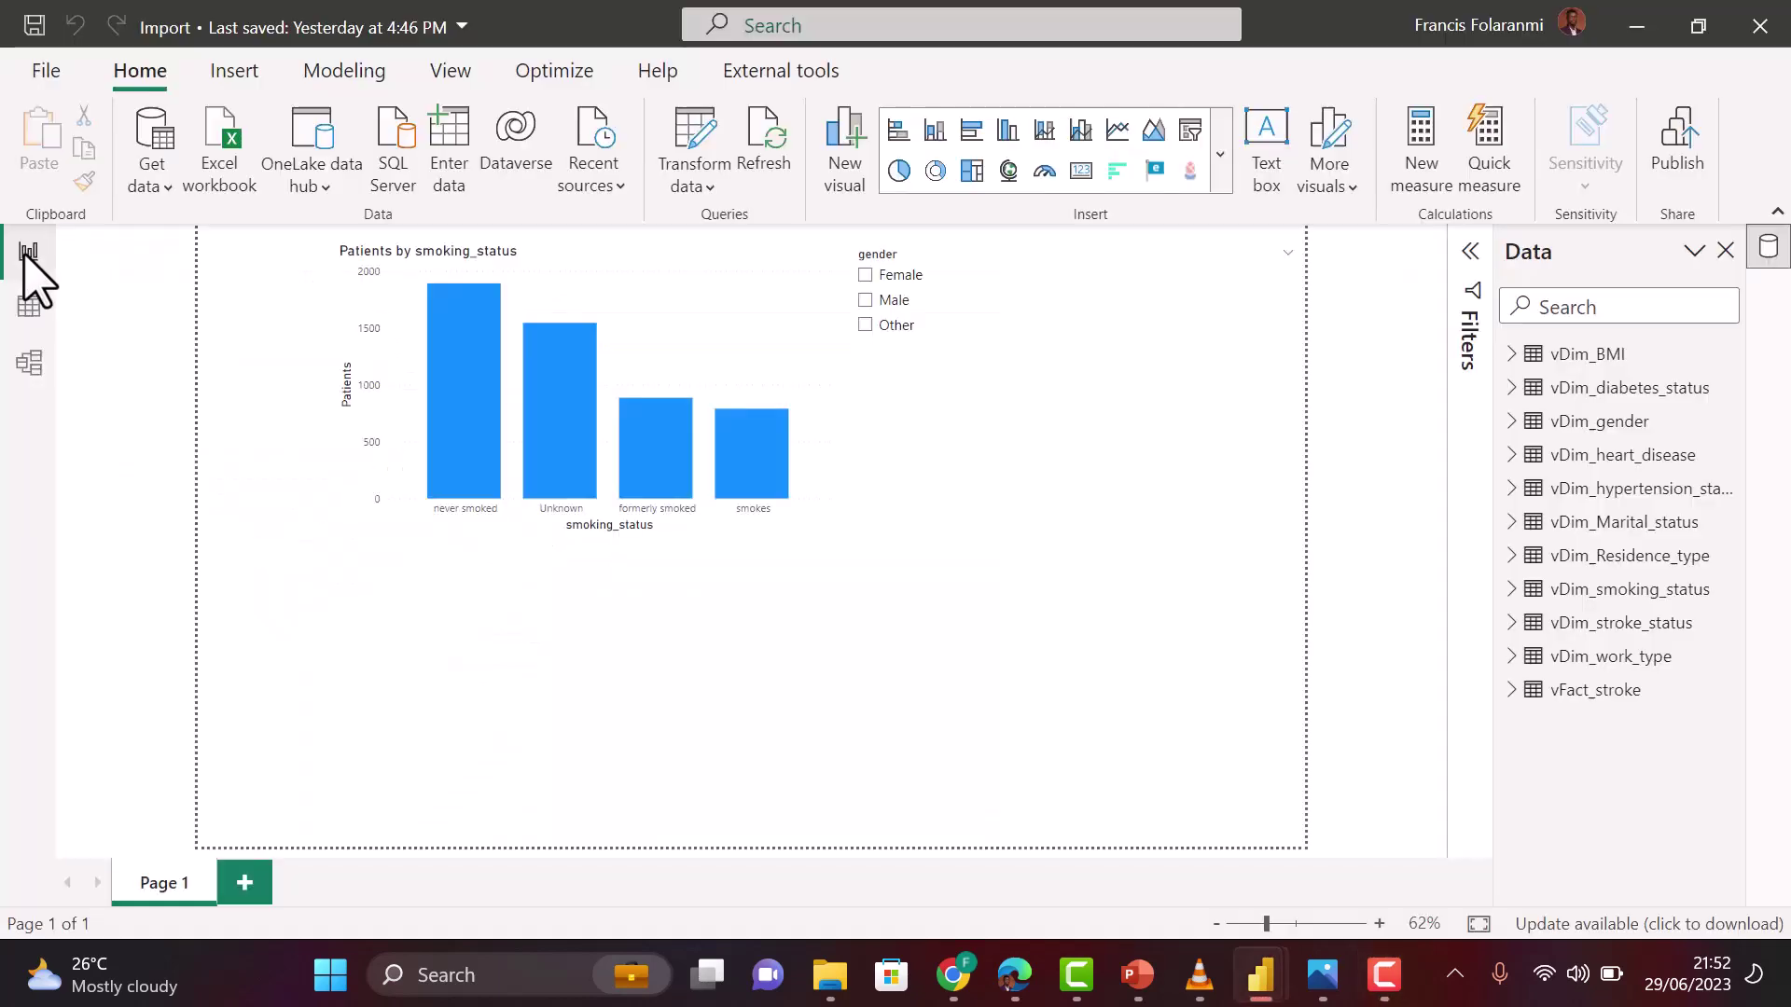
left_click(554, 71)
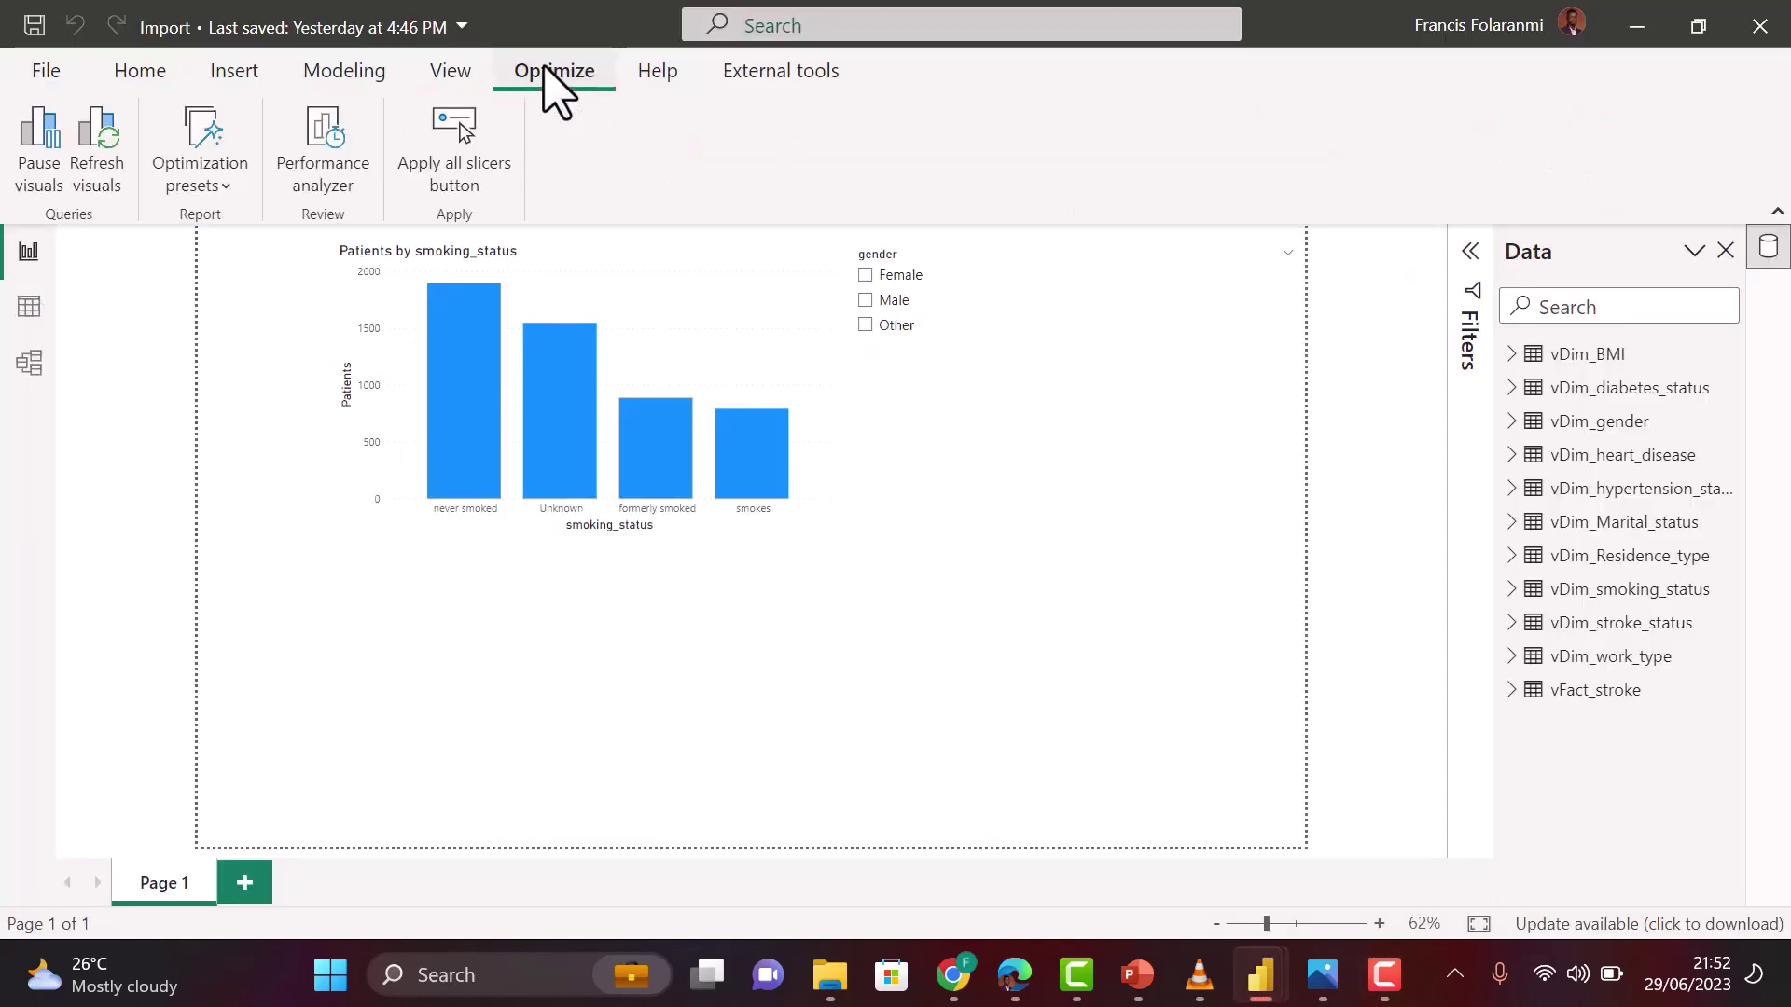
left_click(324, 146)
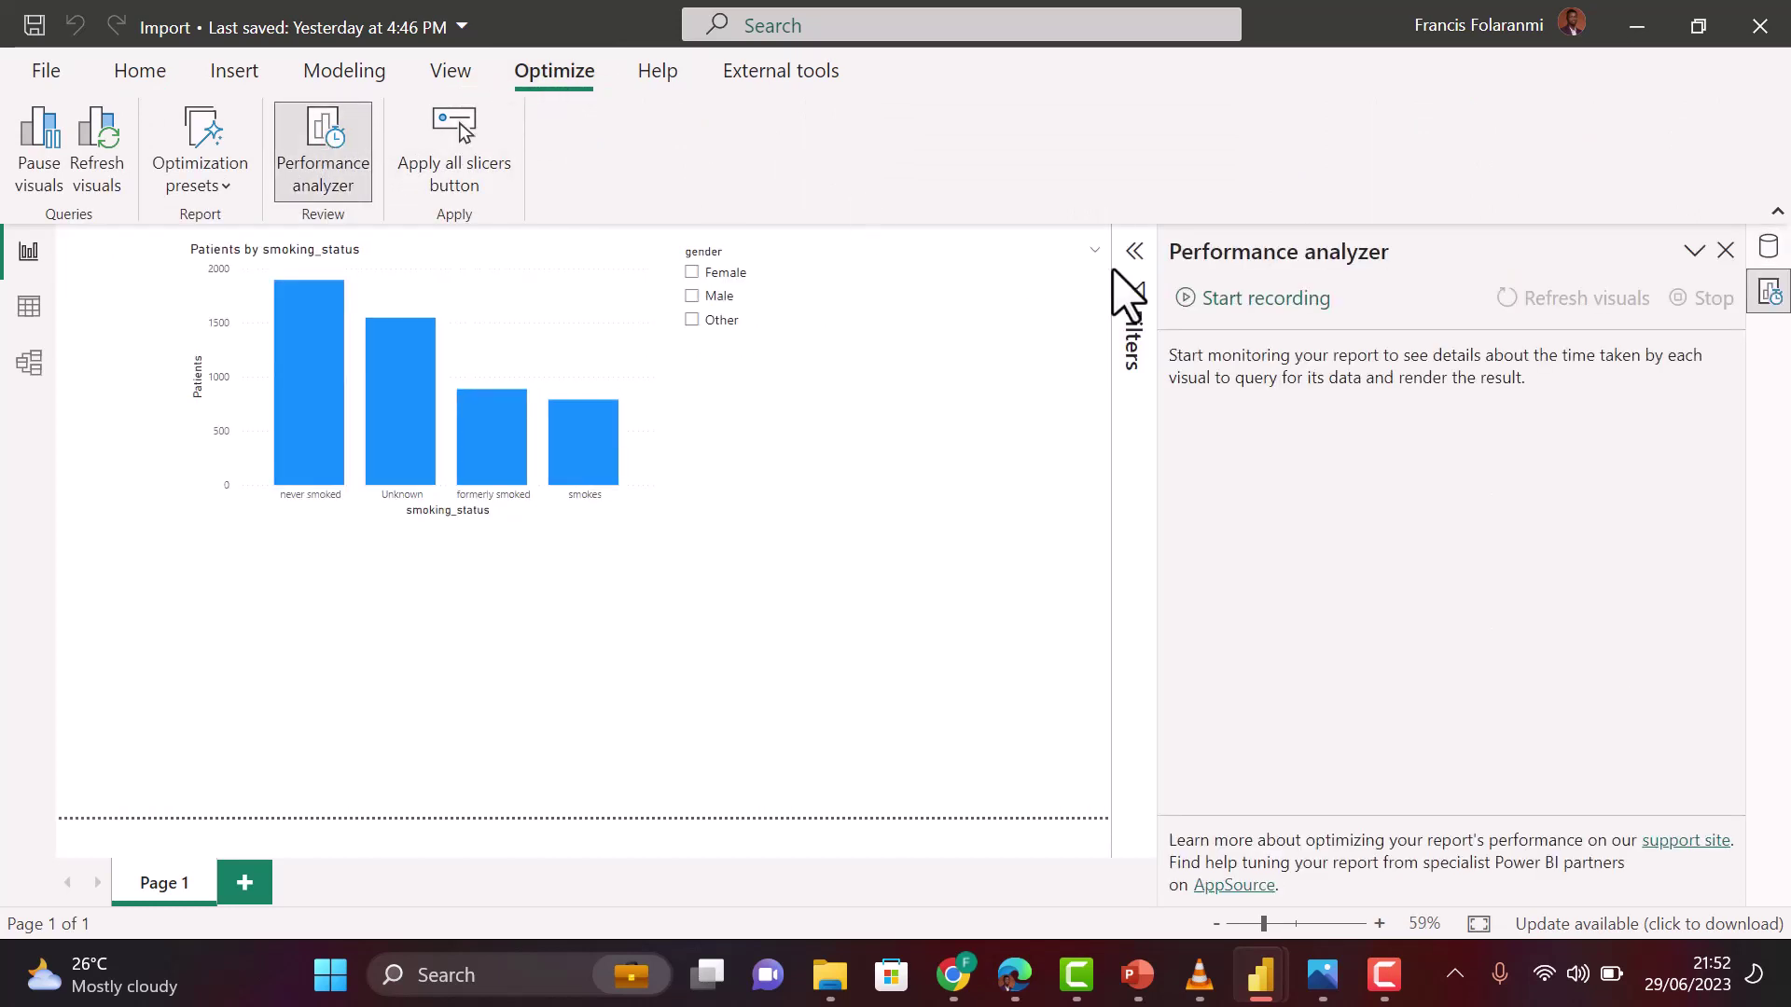
left_click(1286, 301)
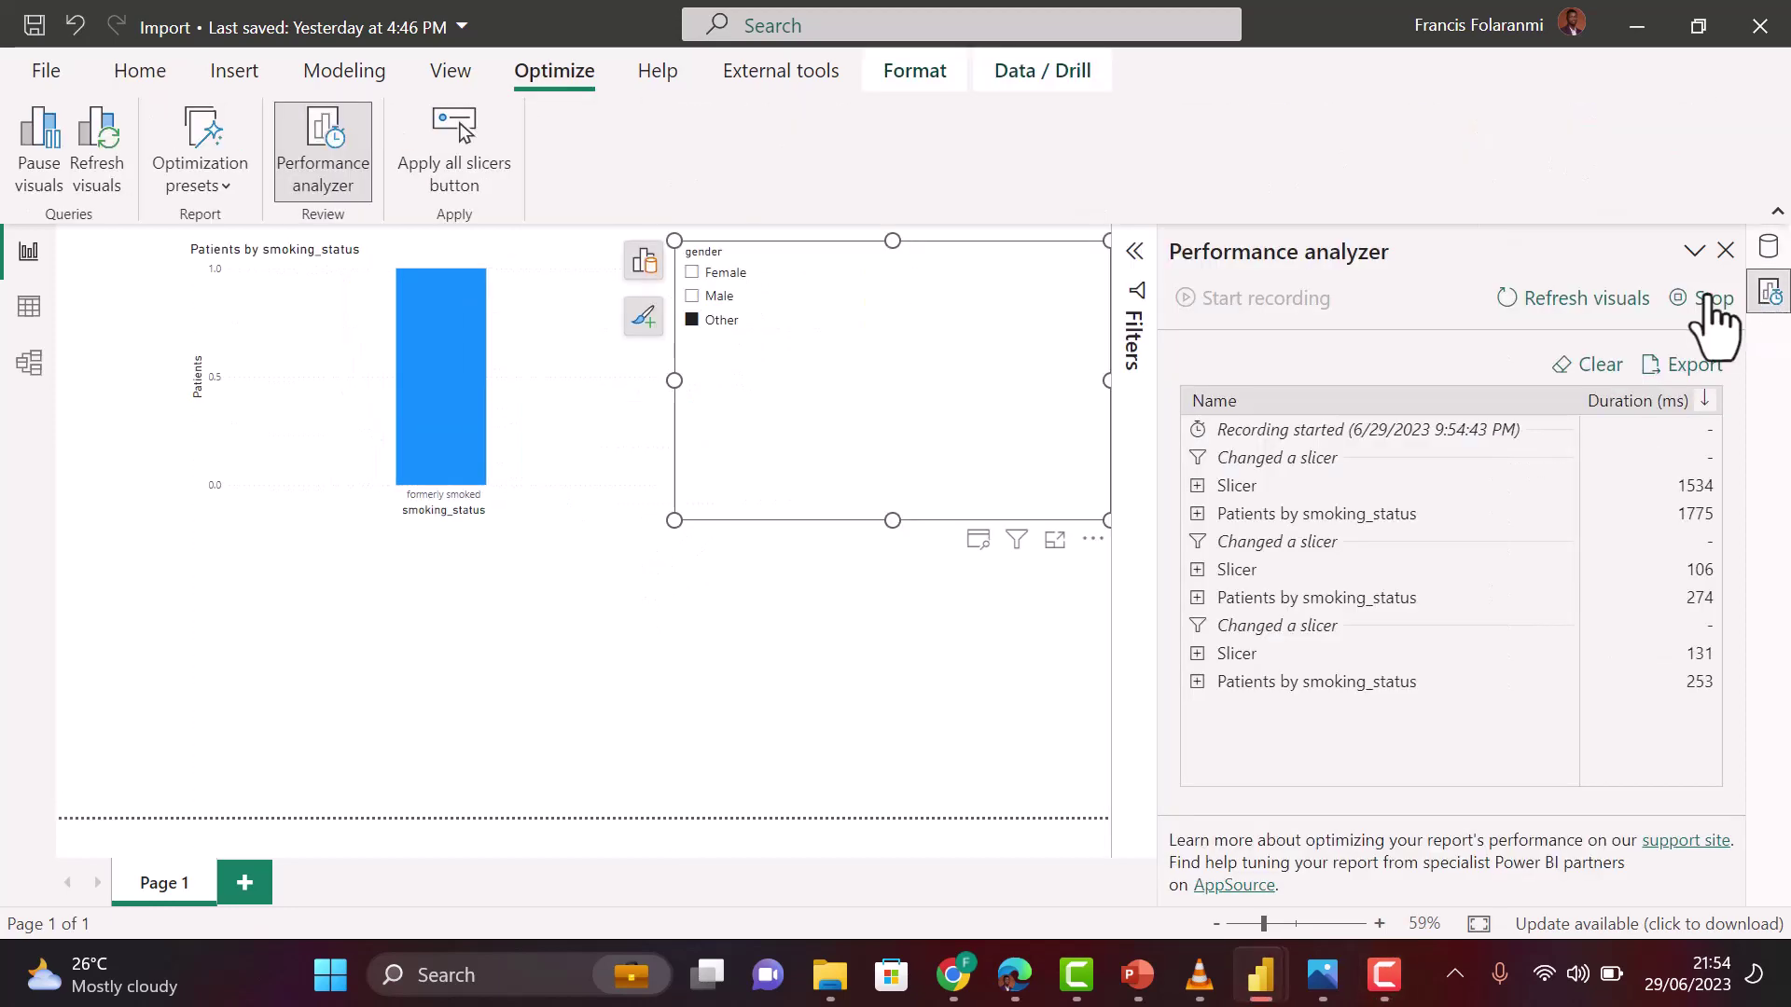
left_click(1707, 299)
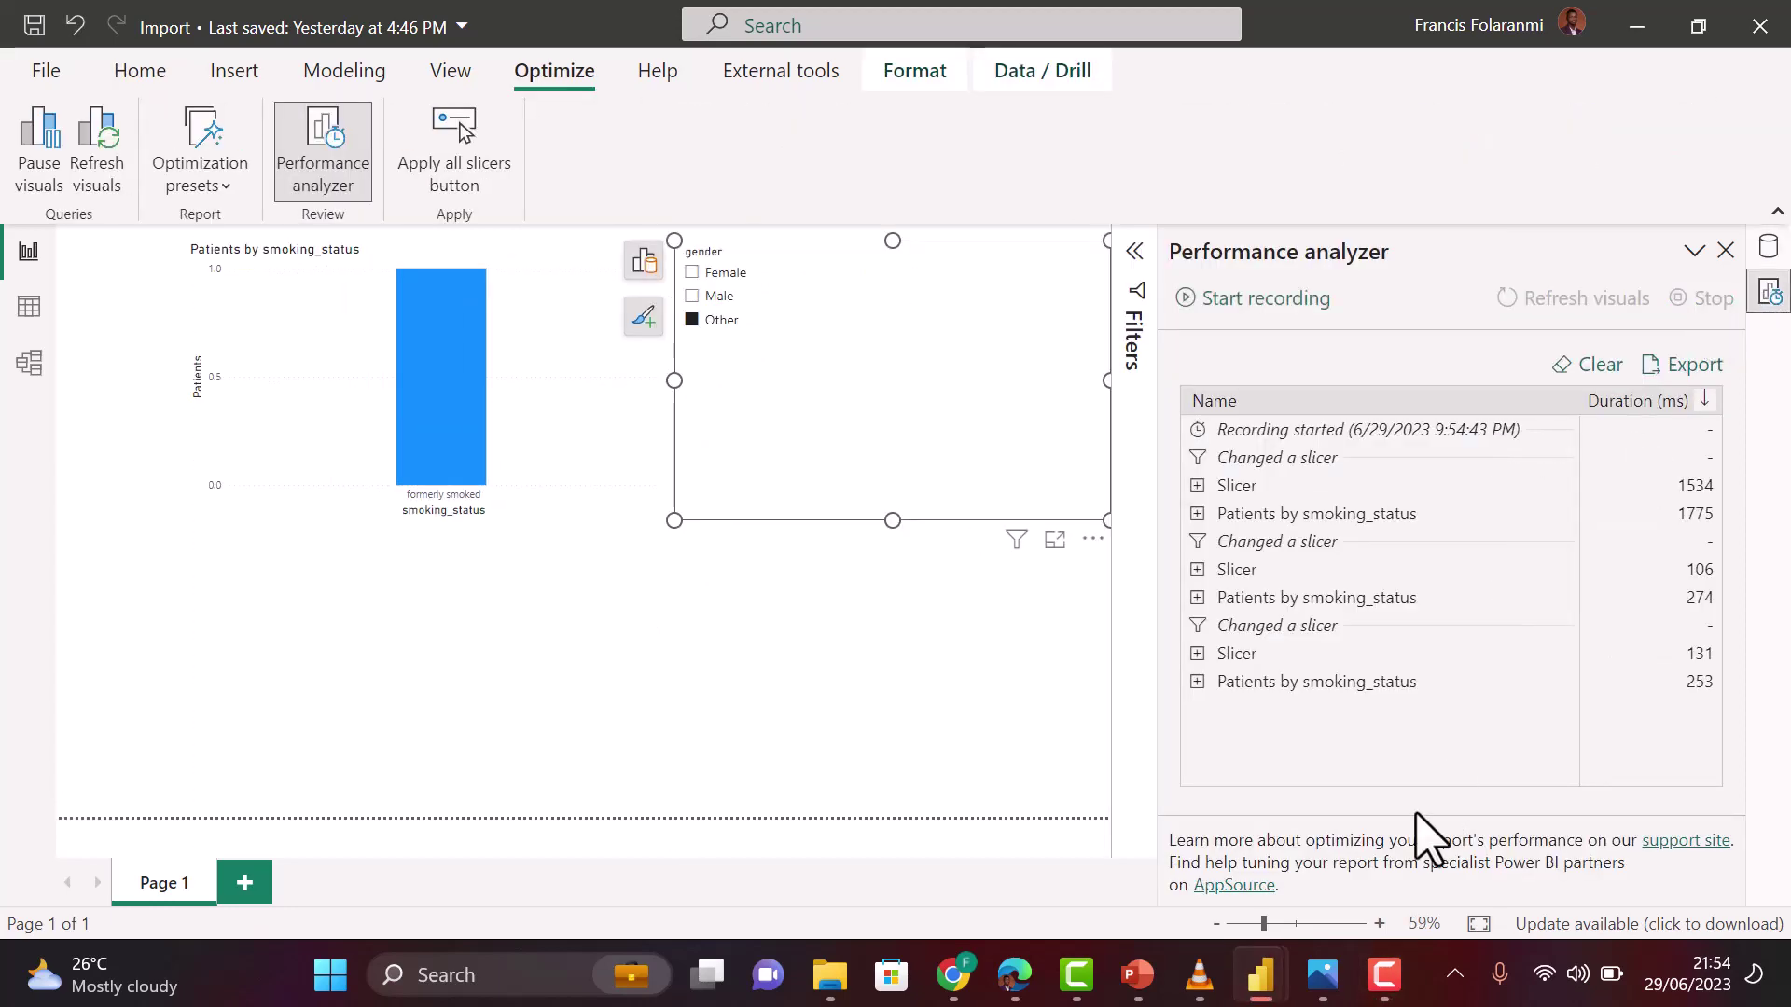
mouse_move(1259, 987)
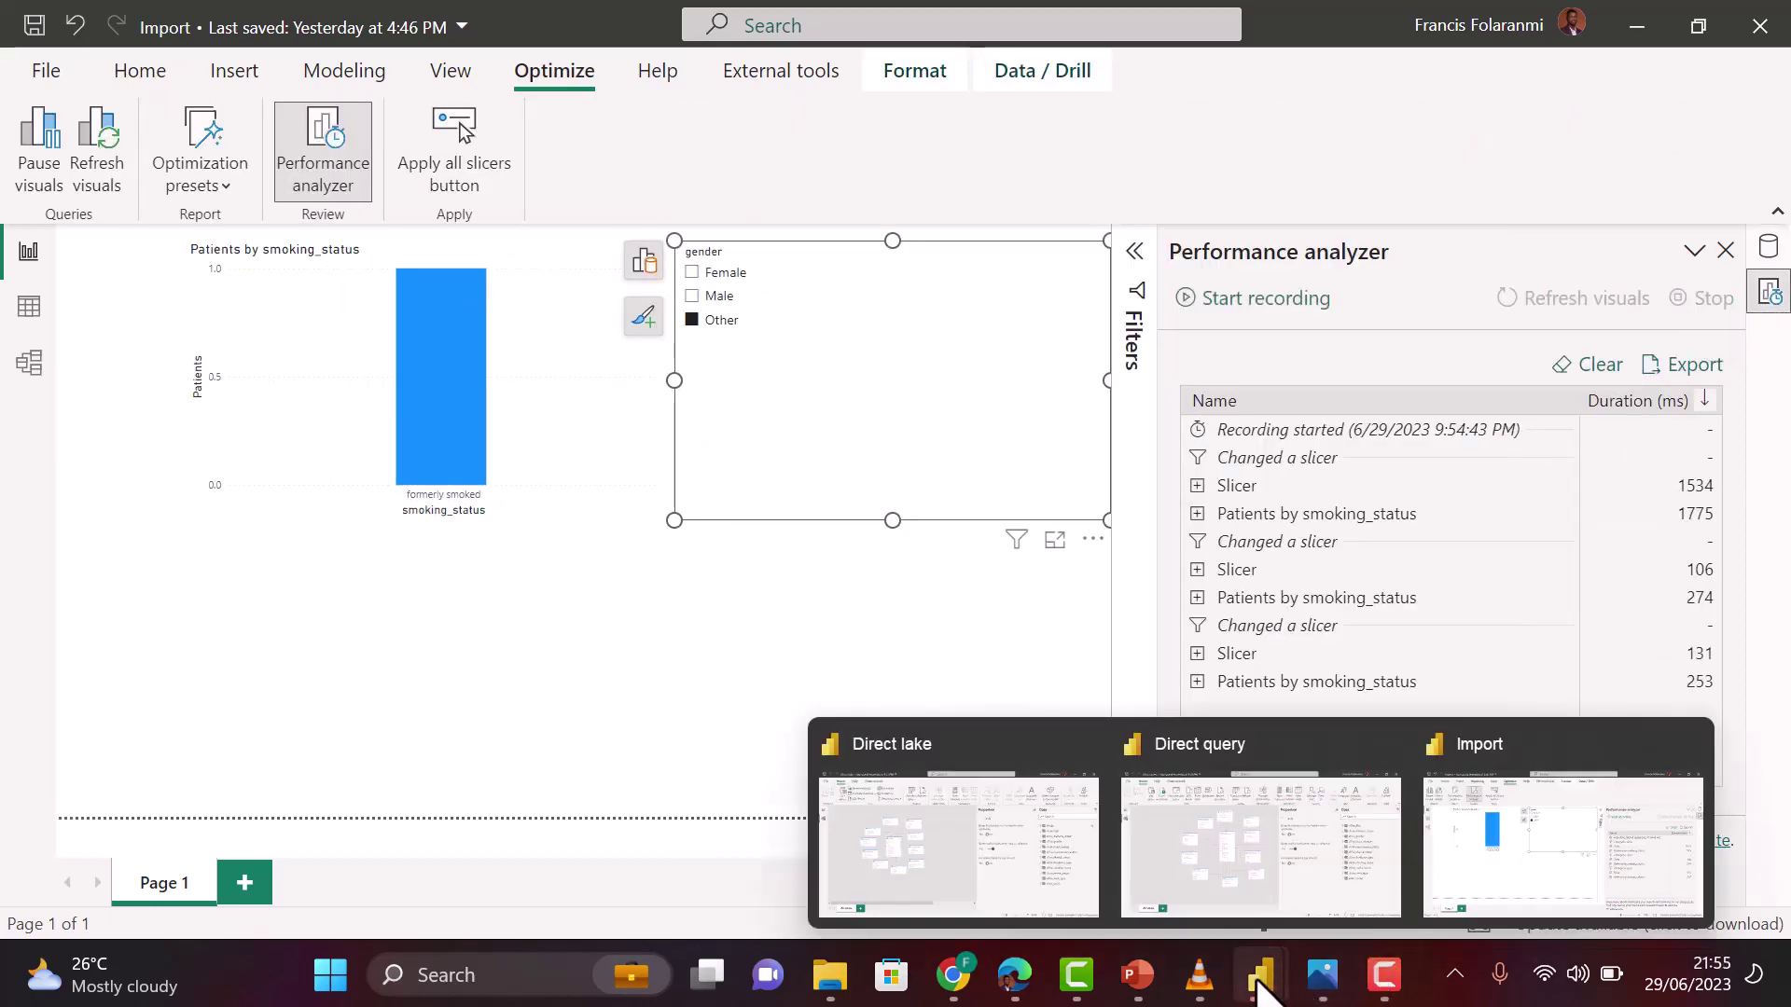
Record Direct query Performance analyzer timings while filtering gender to Male, then Other
left_click(1187, 886)
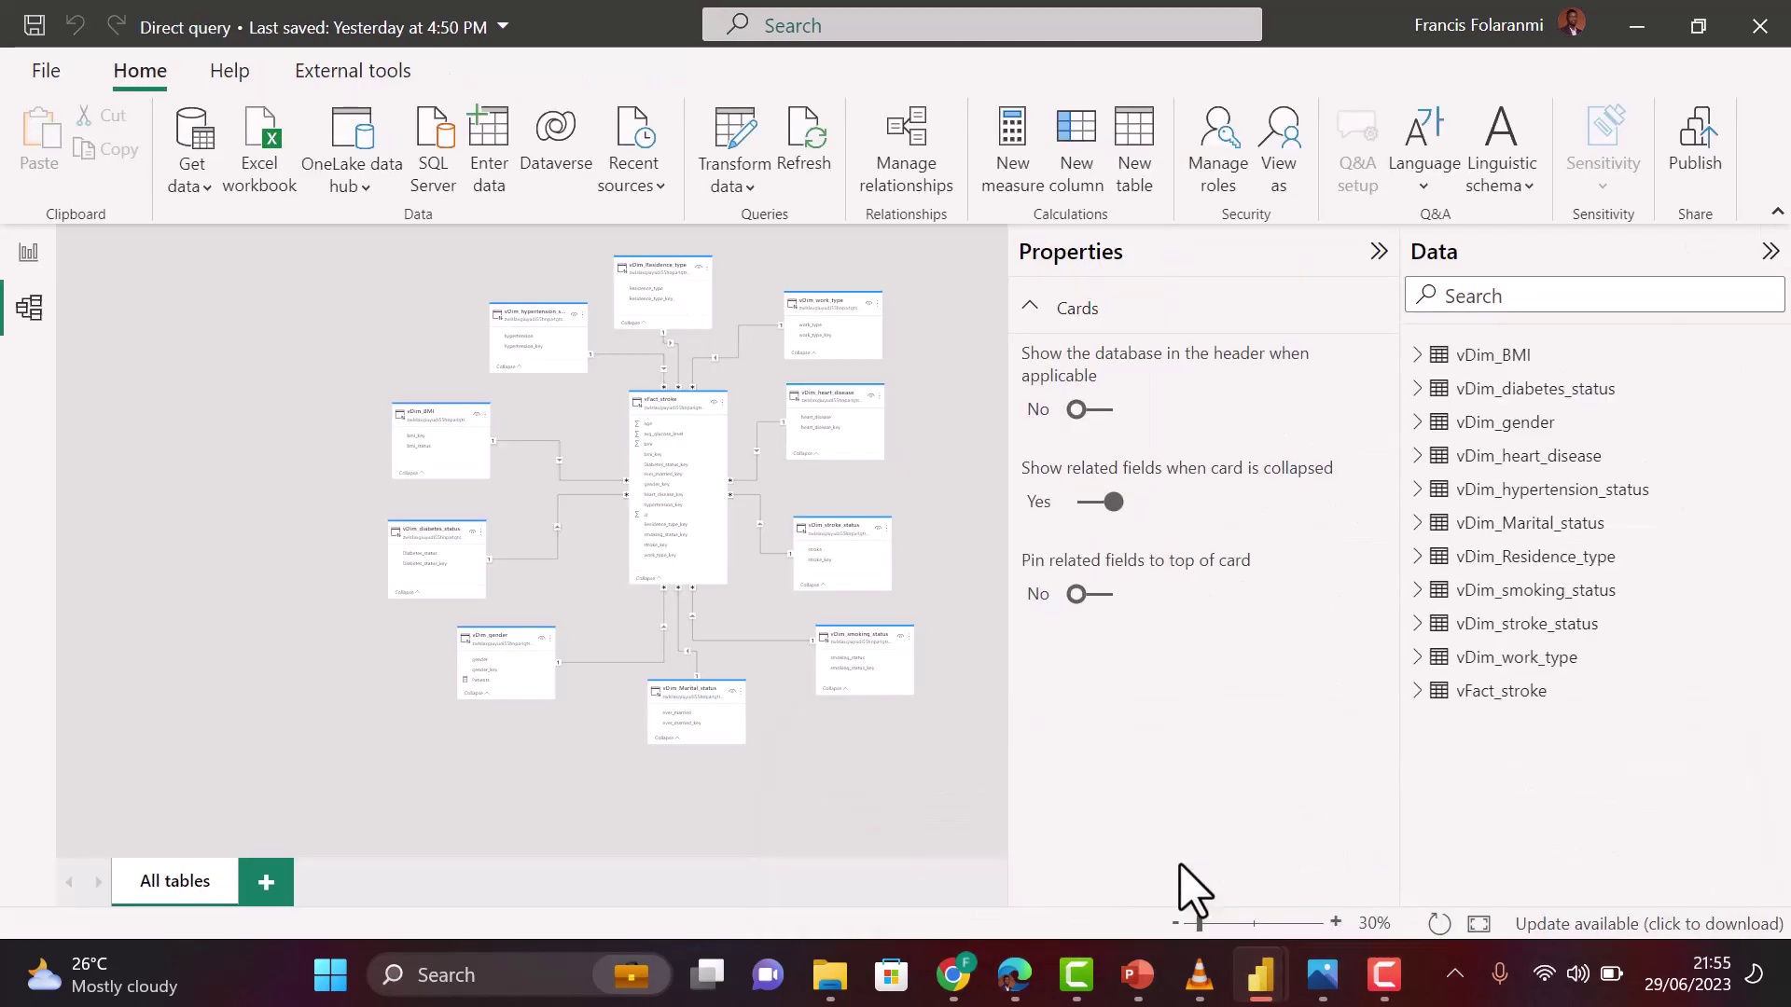
left_click(29, 254)
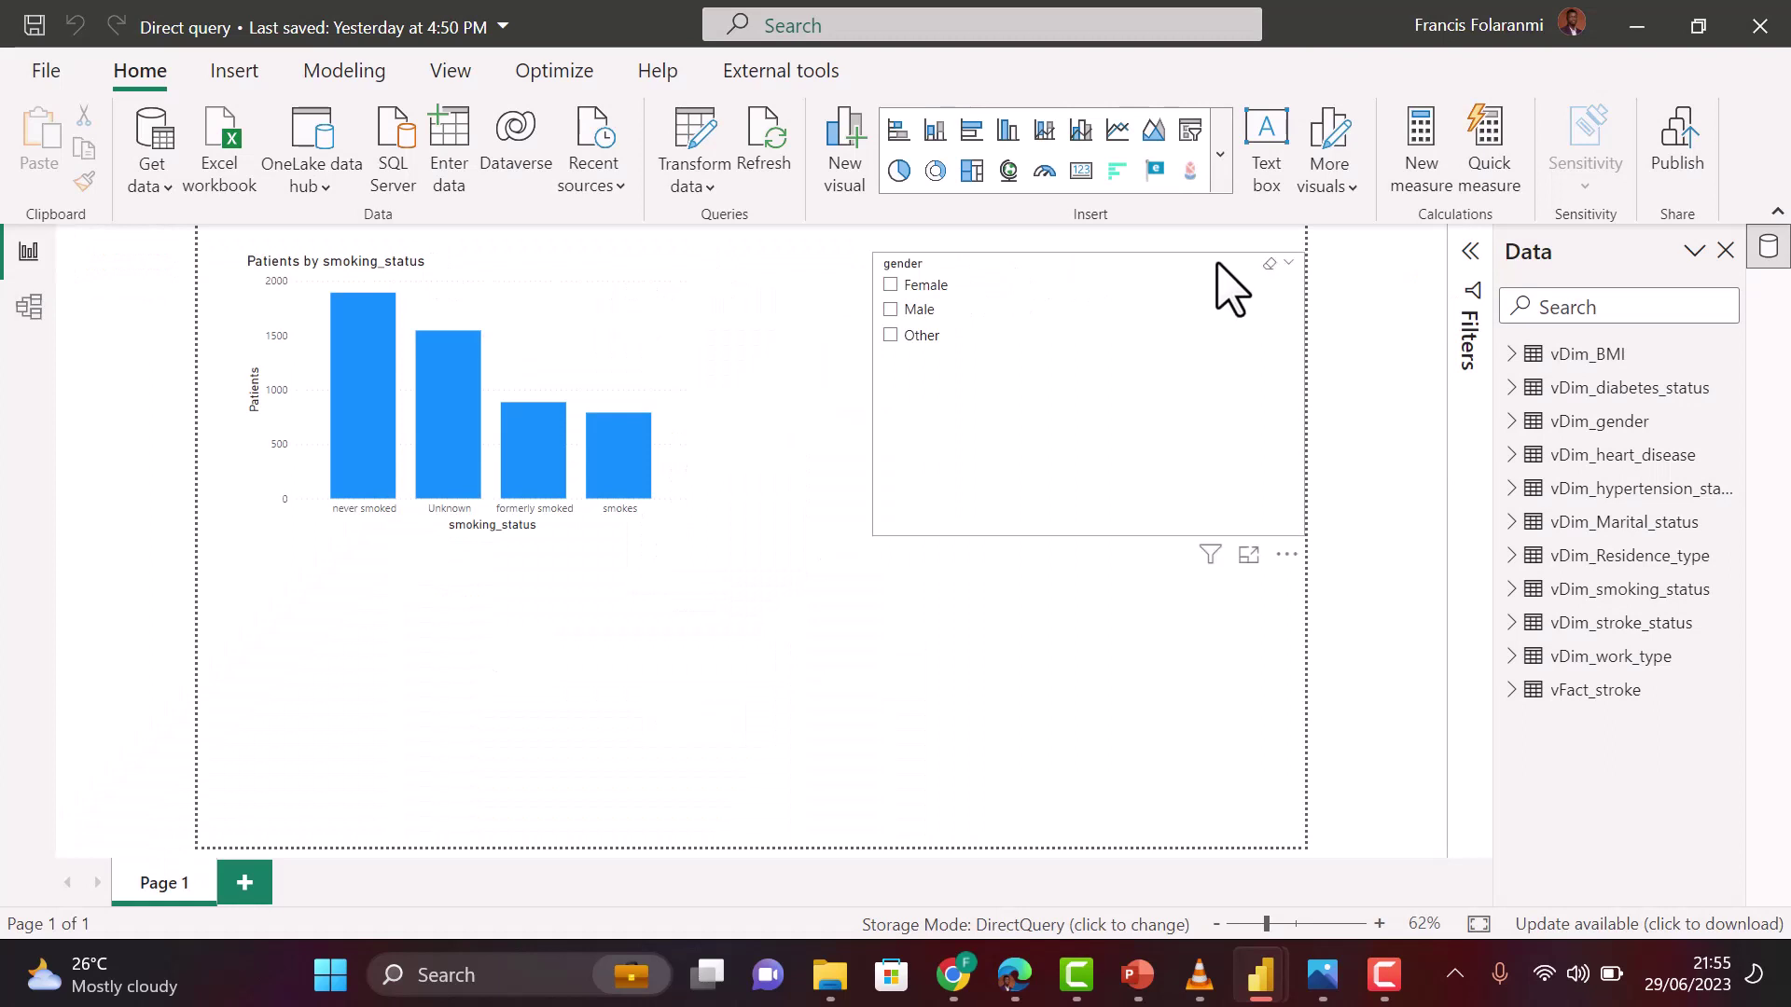
left_click(598, 84)
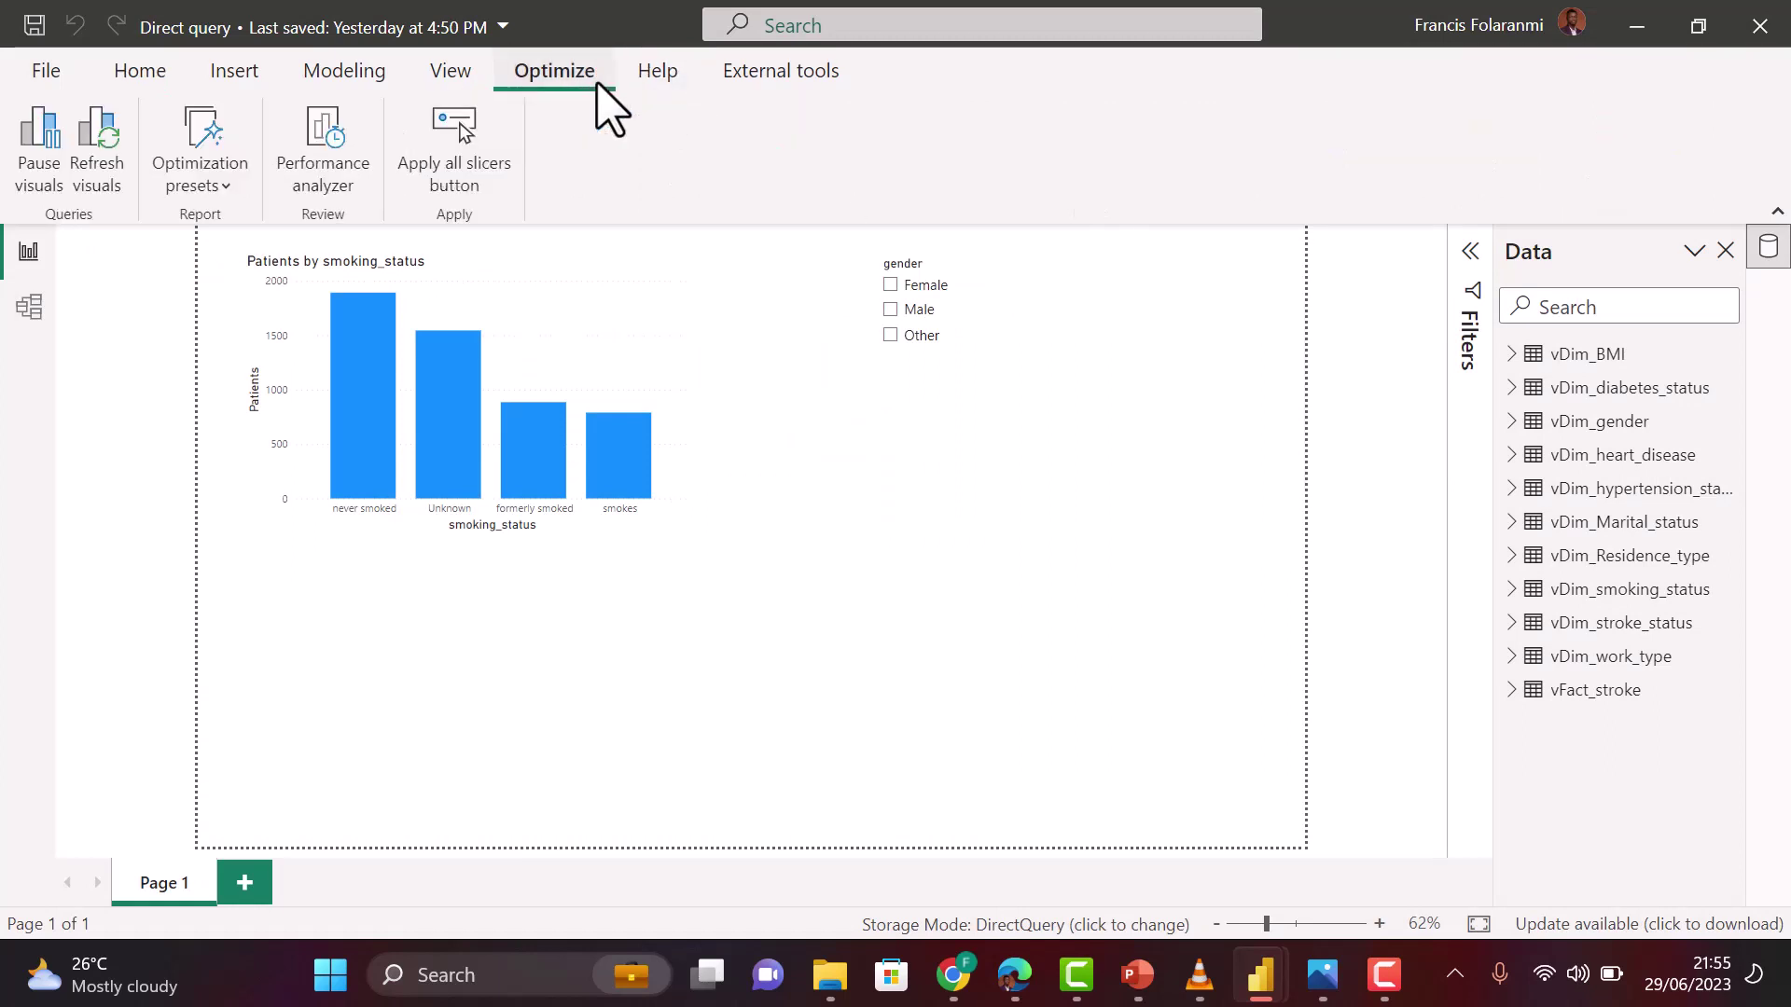
left_click(340, 140)
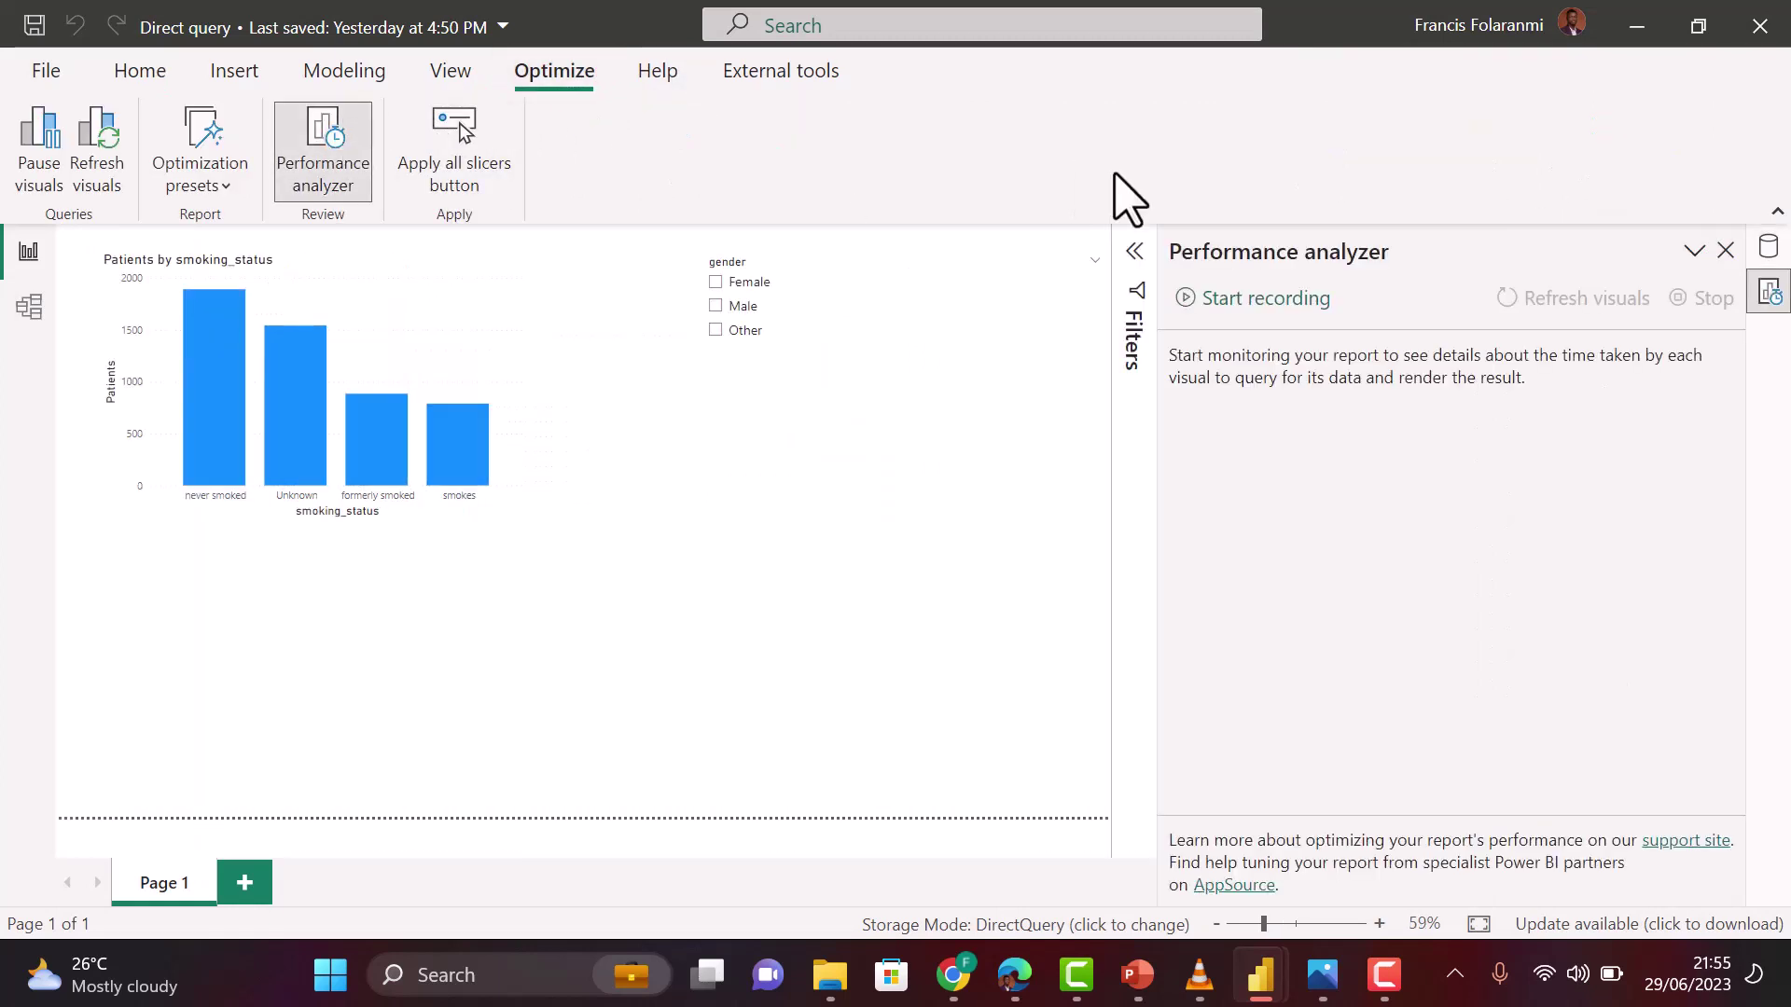
left_click(1262, 297)
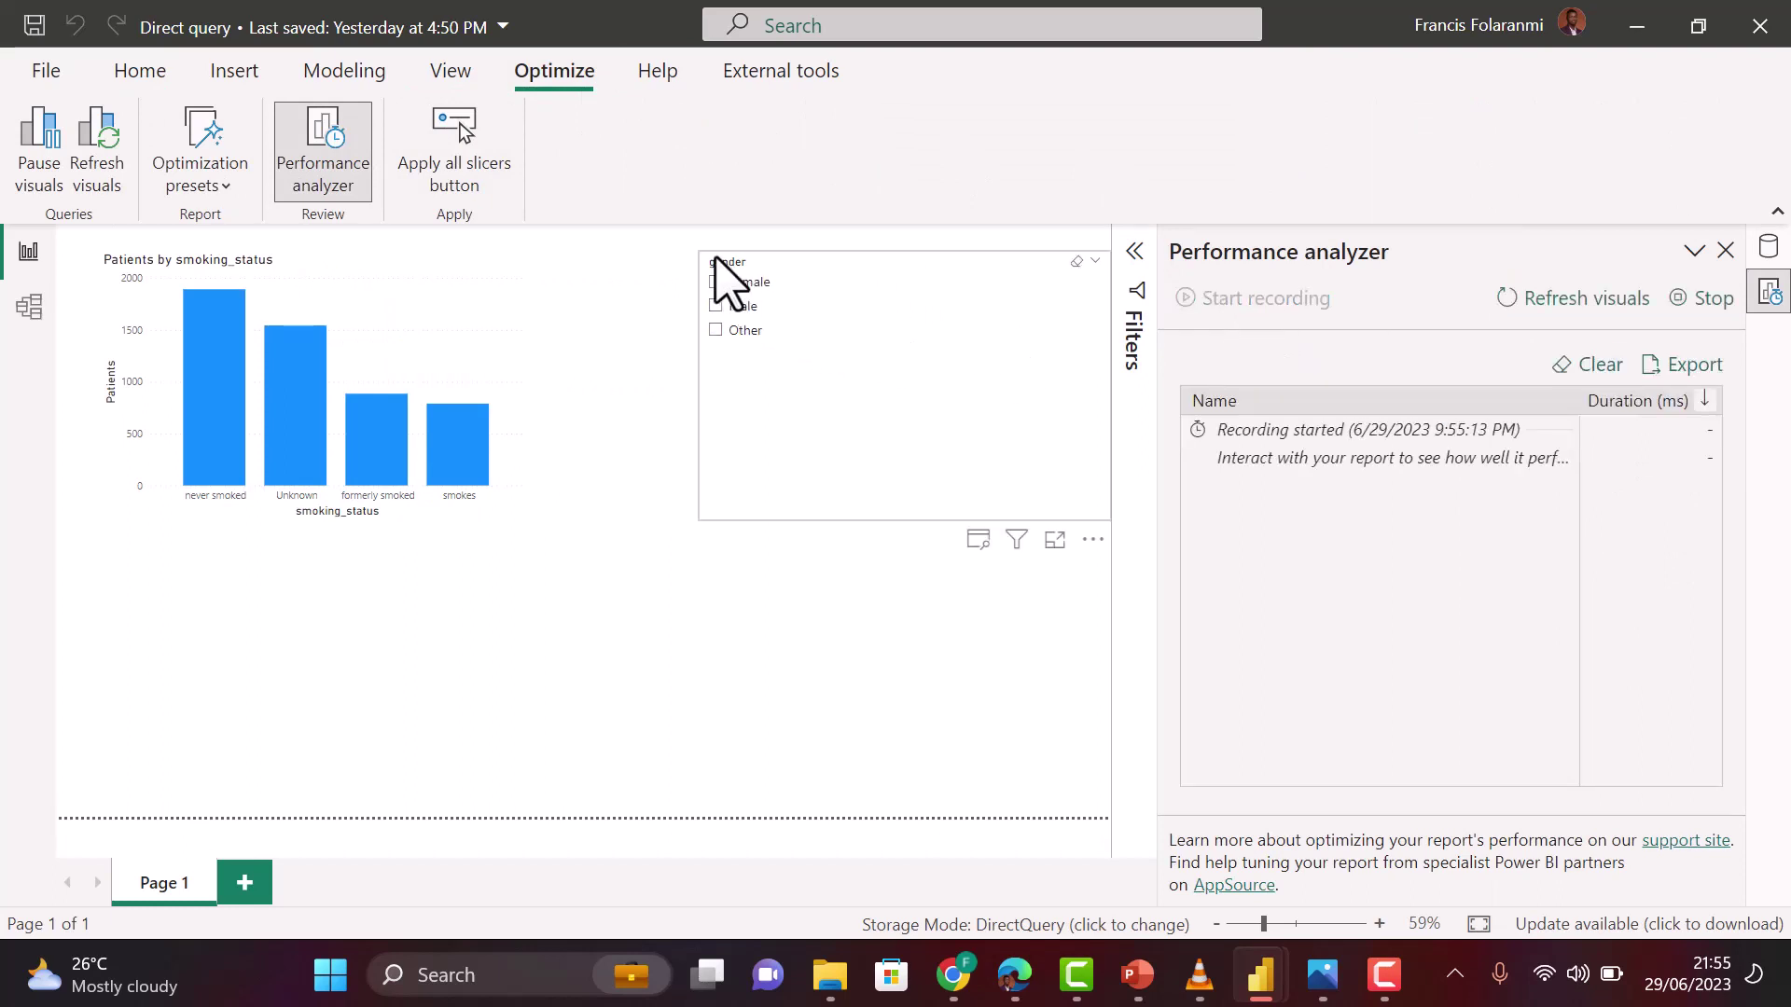
left_click(715, 306)
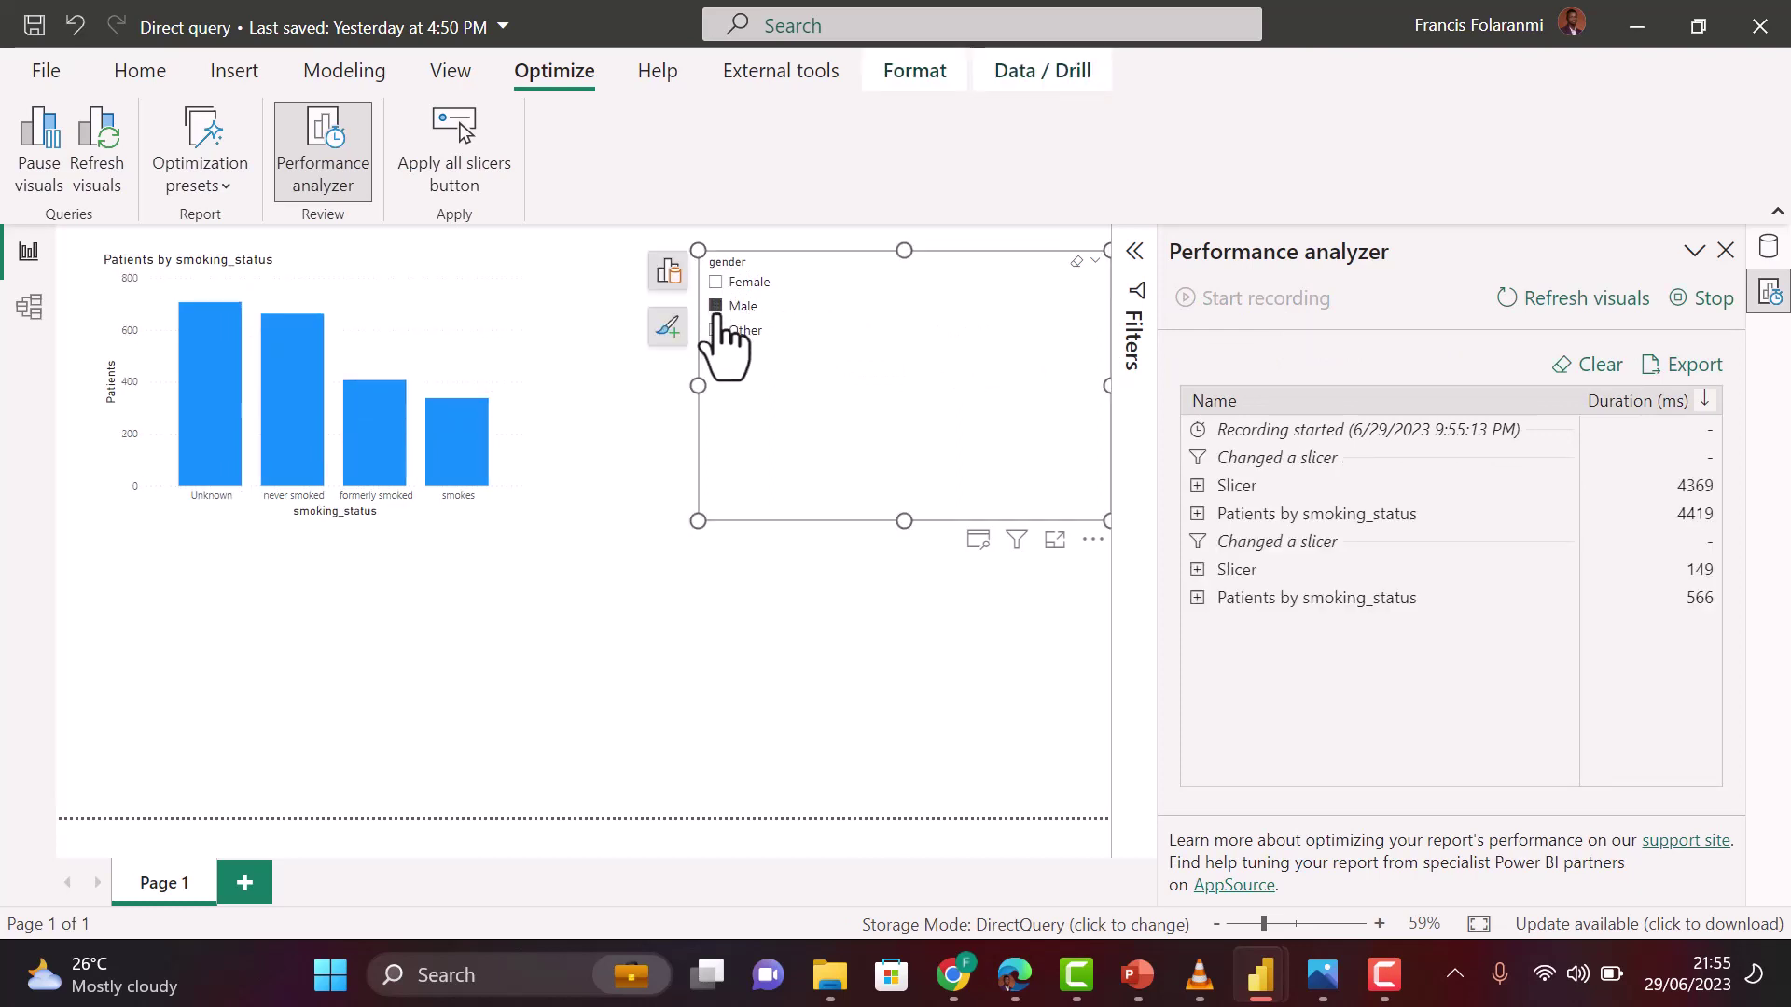
left_click(716, 331)
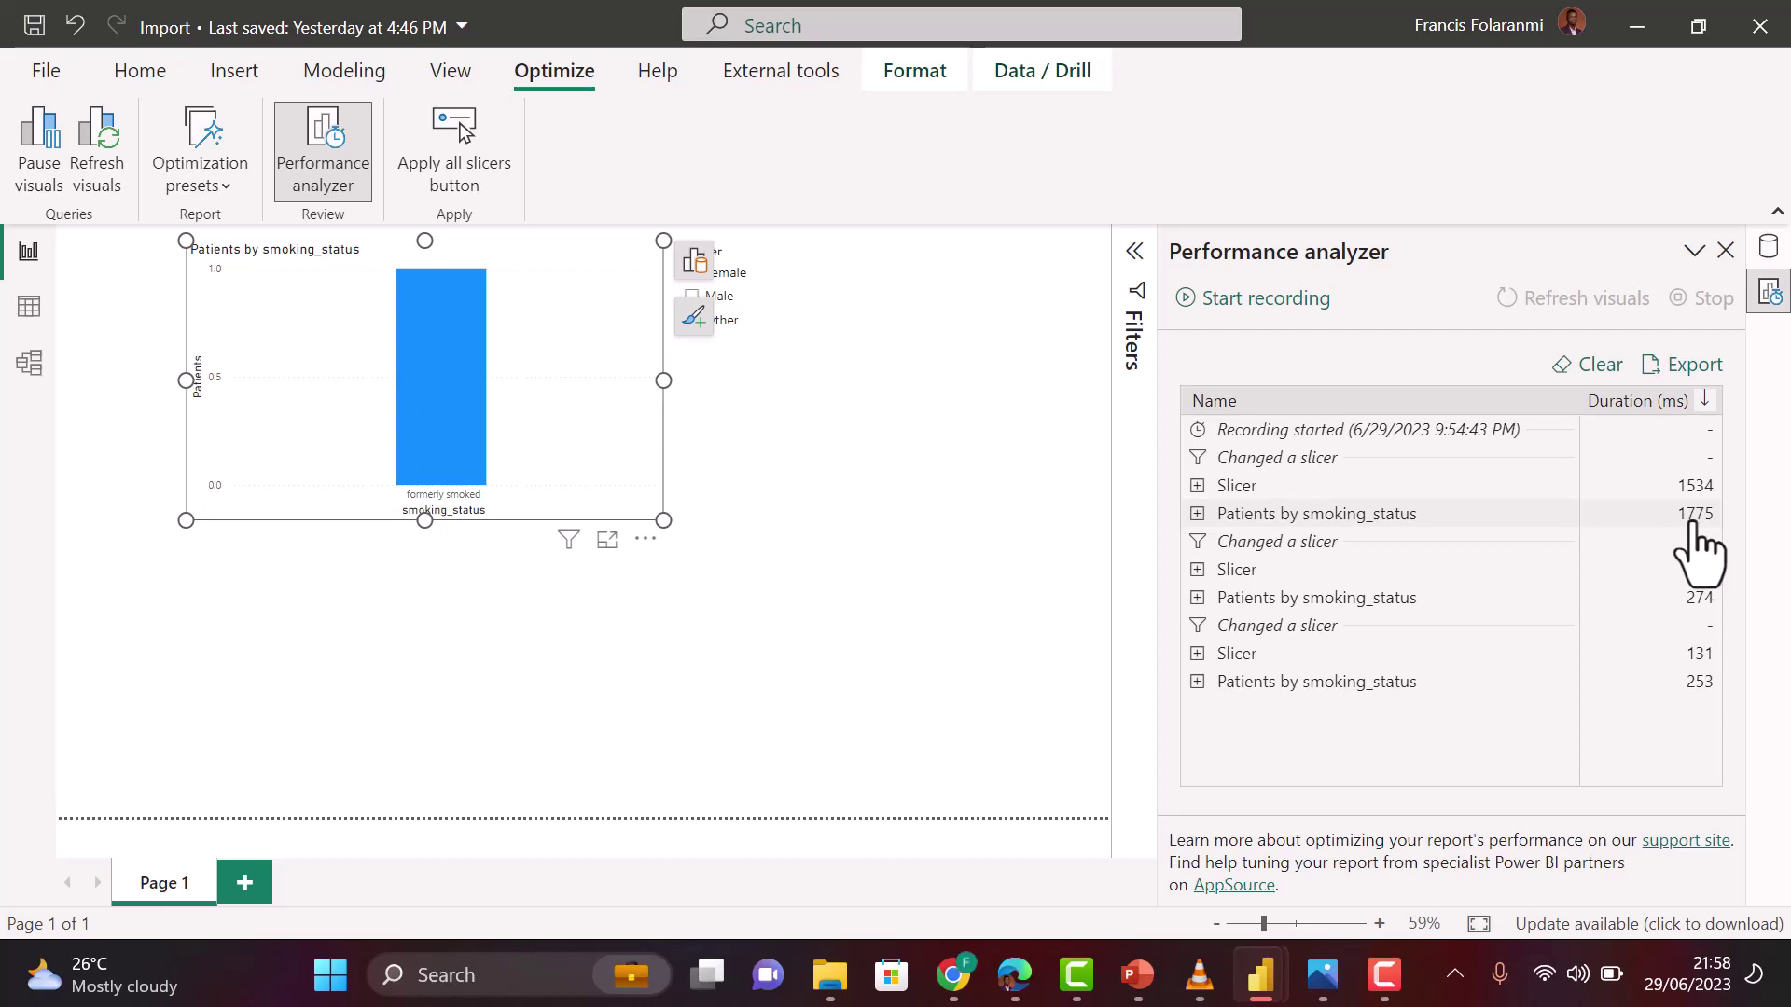
mouse_move(1273, 979)
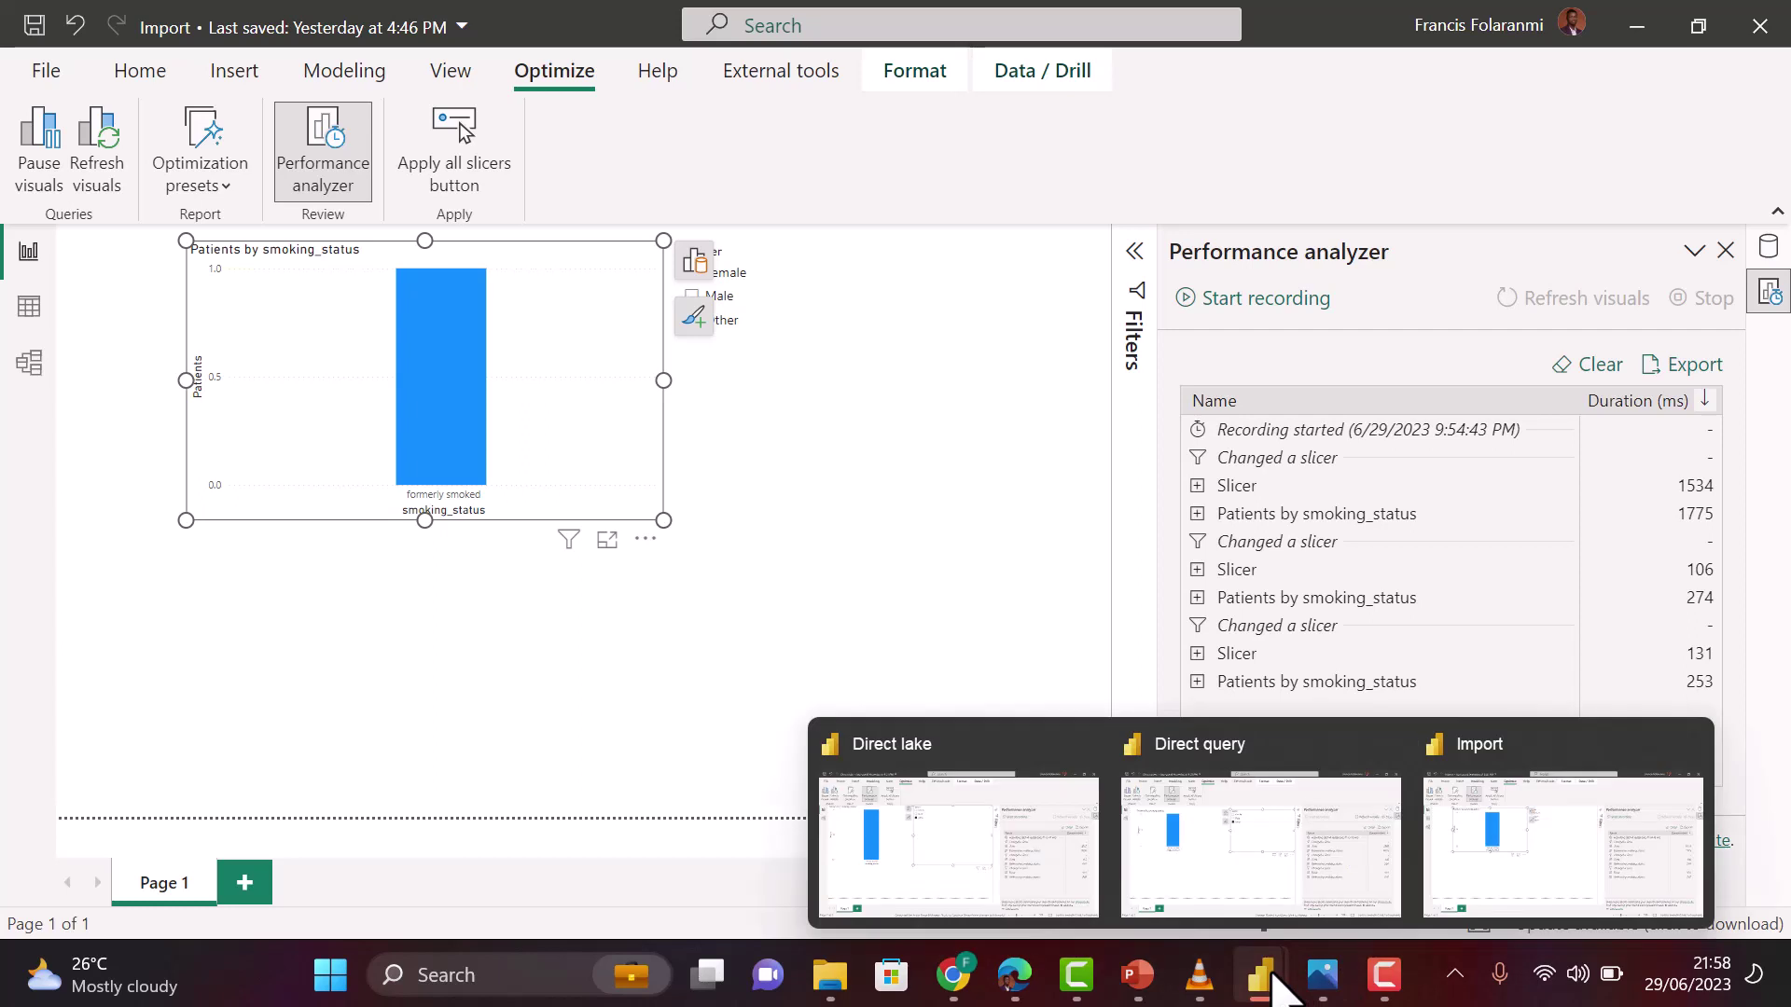
left_click(1251, 884)
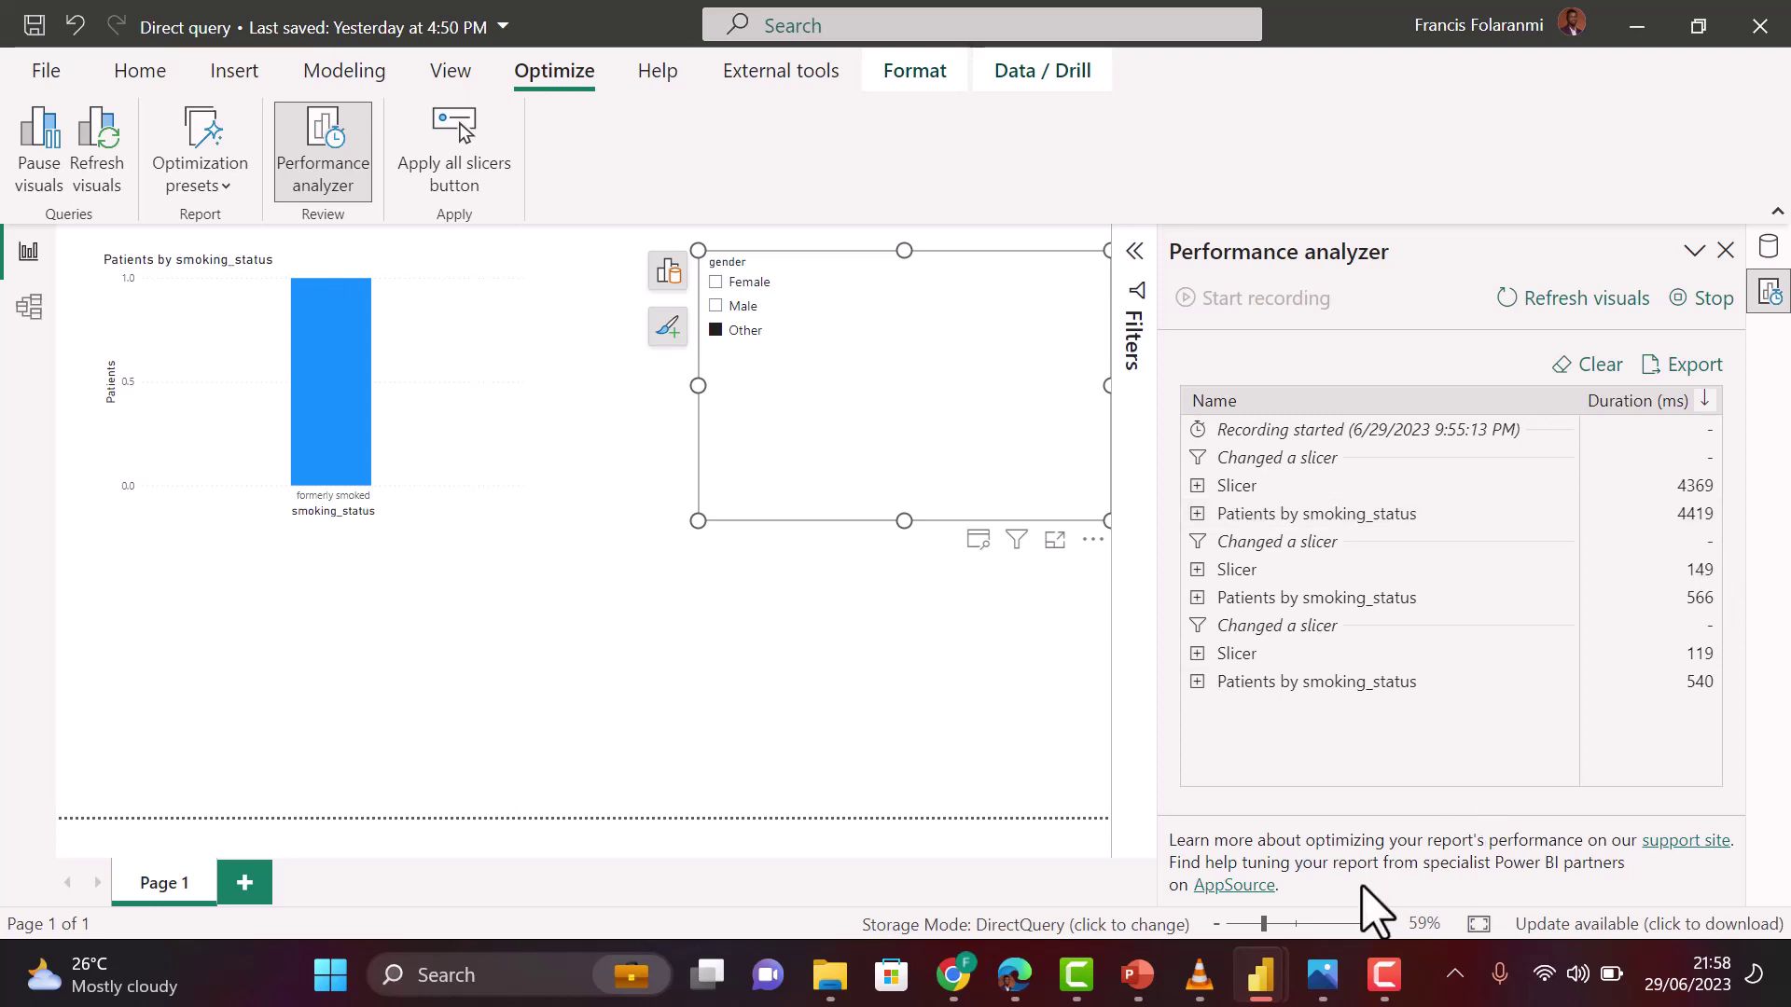
mouse_move(1261, 987)
left_click(1009, 850)
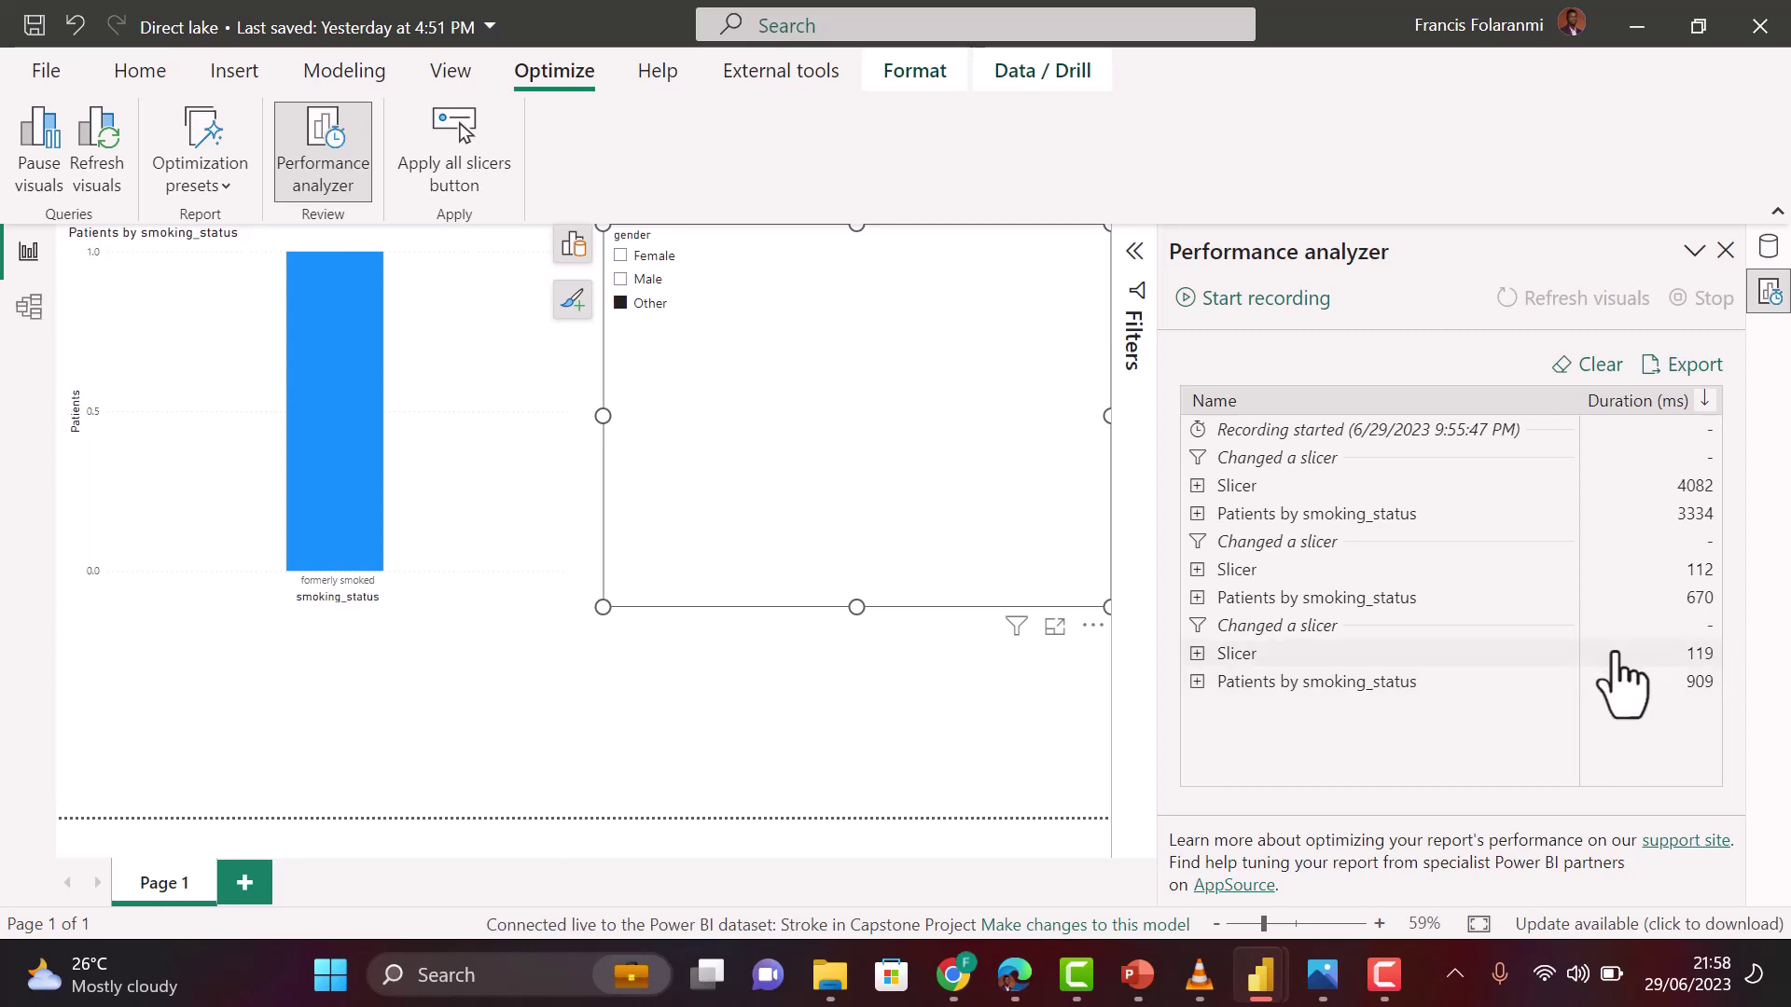
mouse_move(1261, 975)
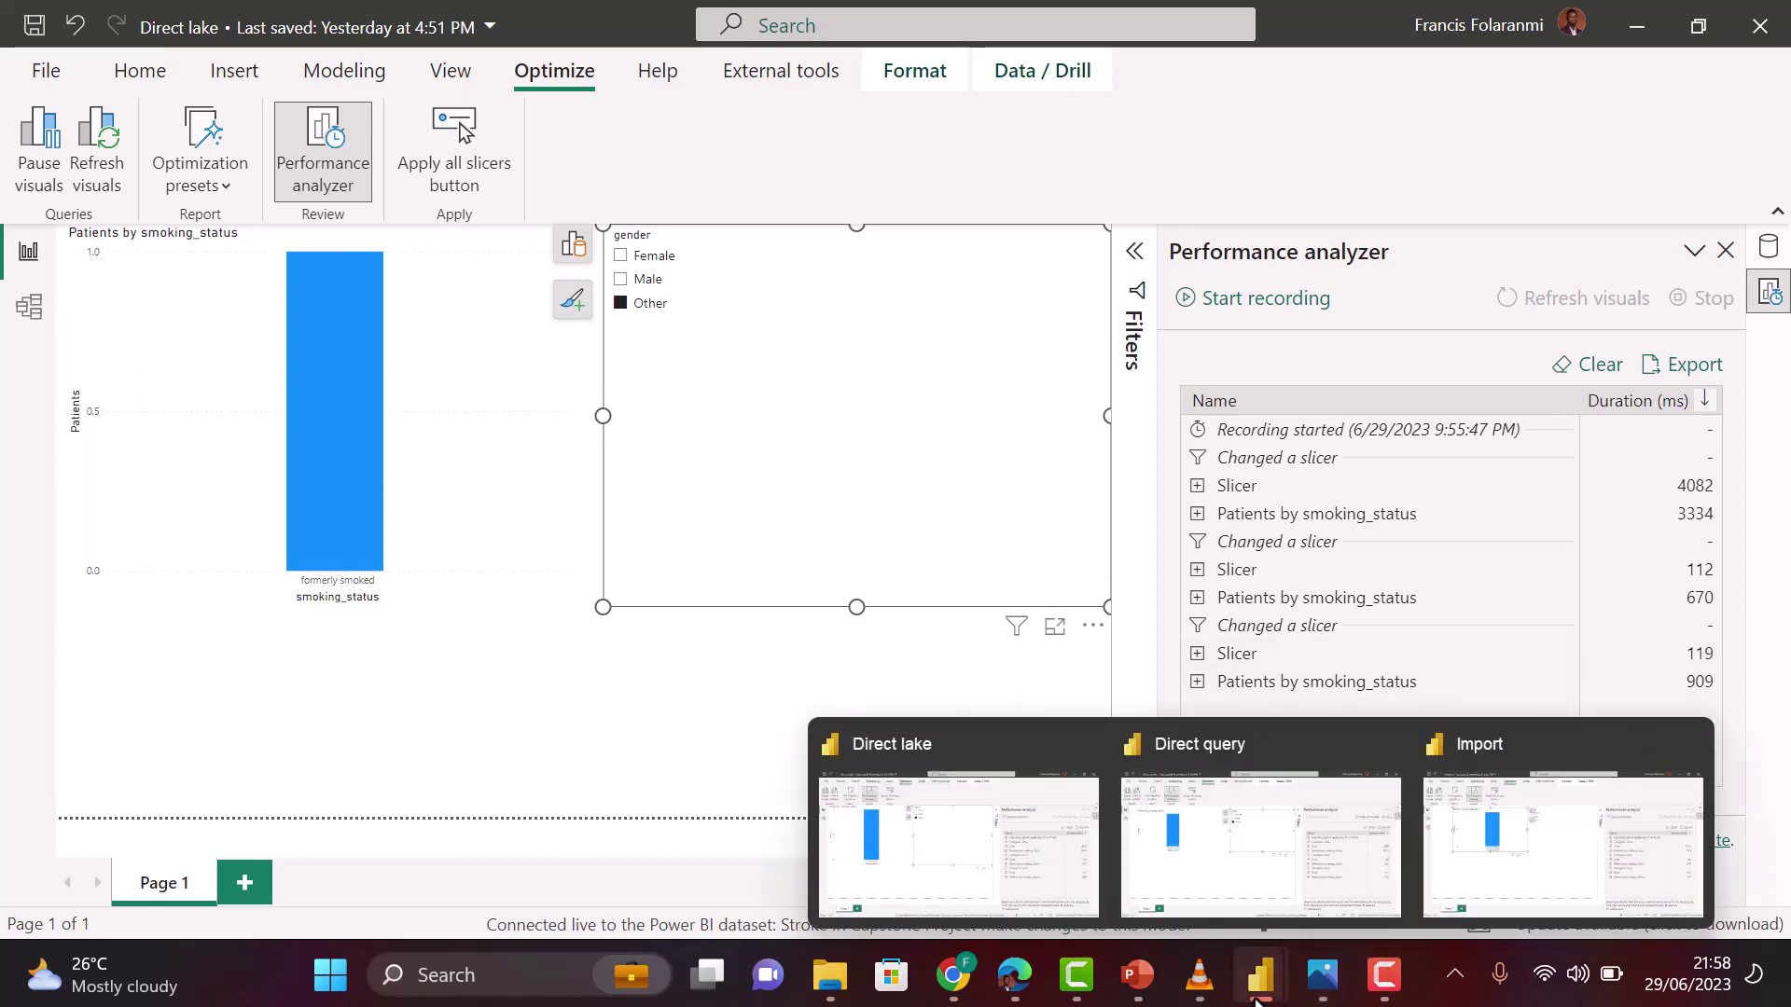
left_click(1494, 891)
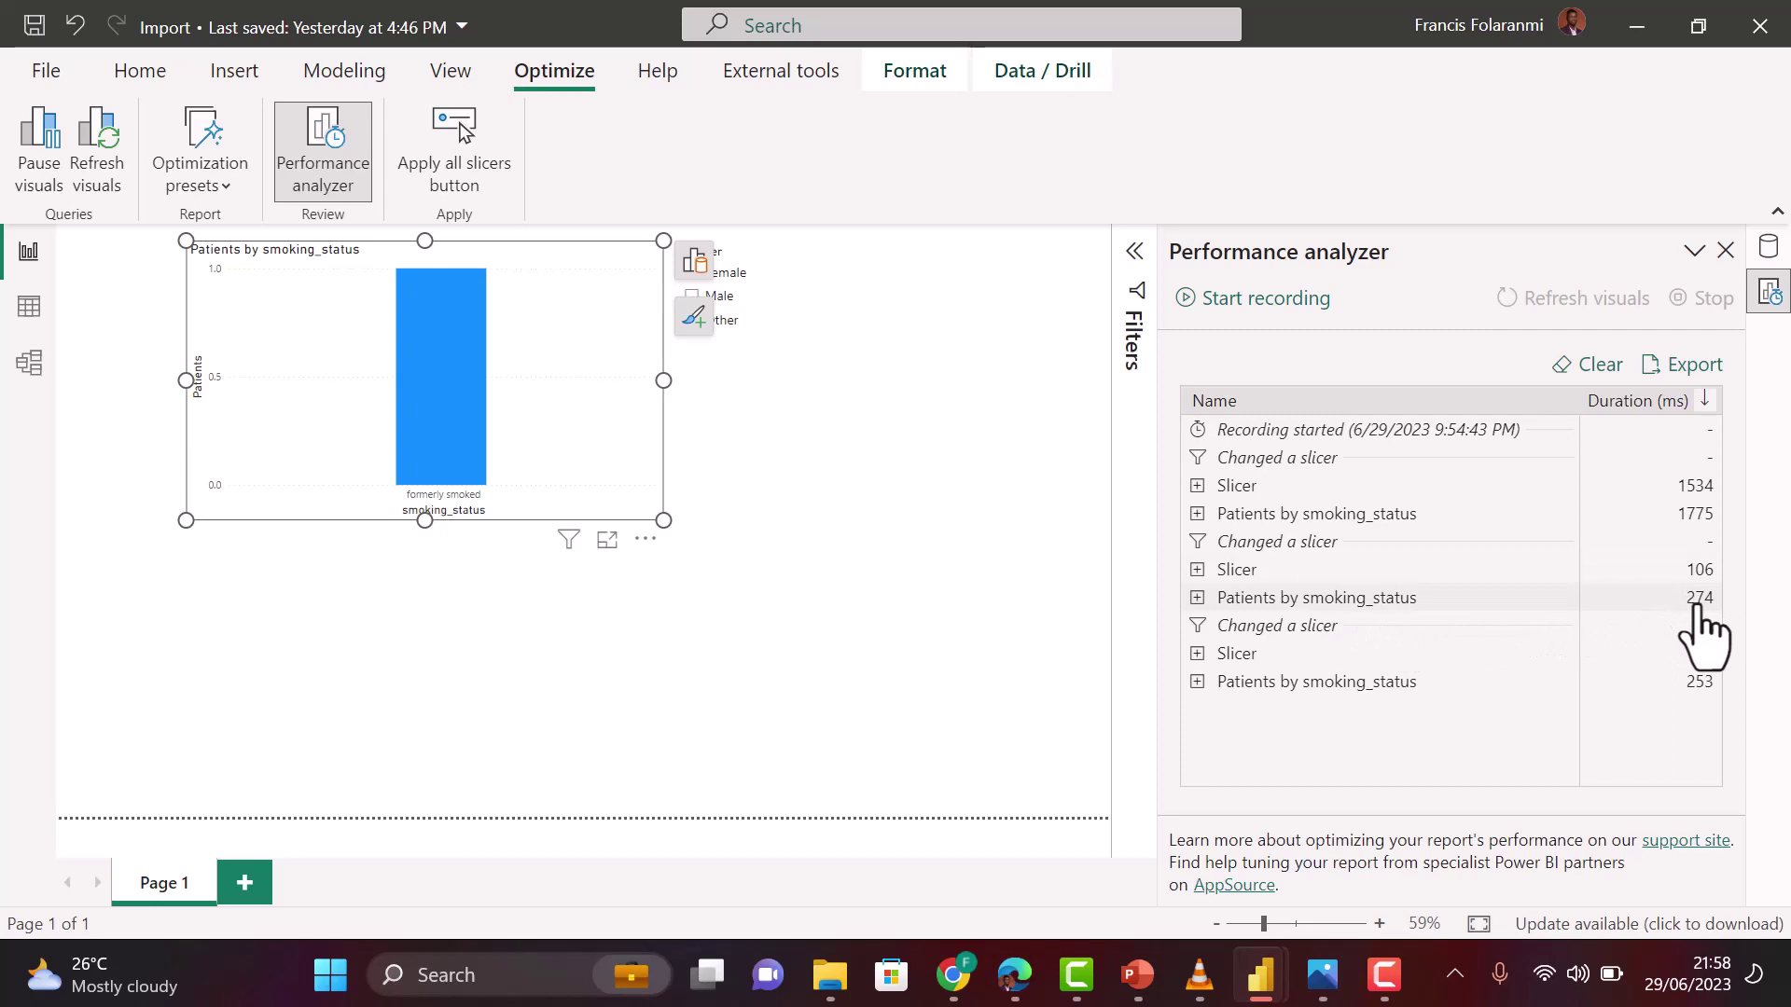
mouse_move(1273, 971)
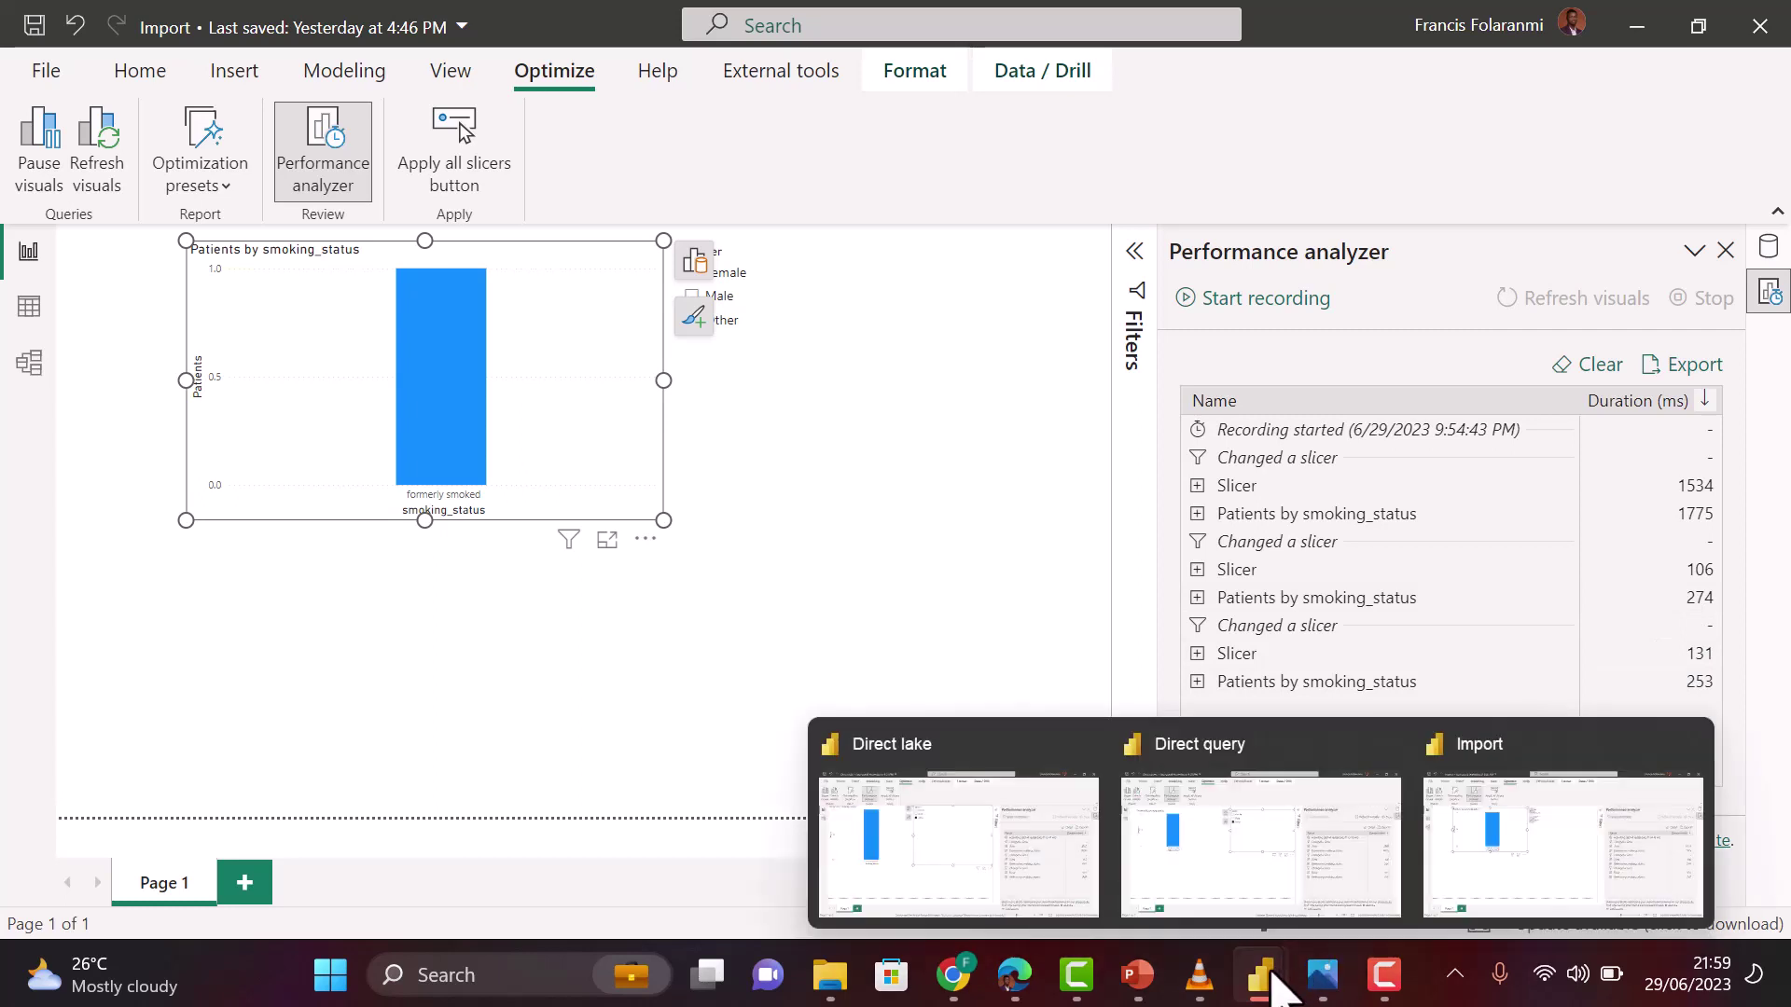
left_click(1247, 847)
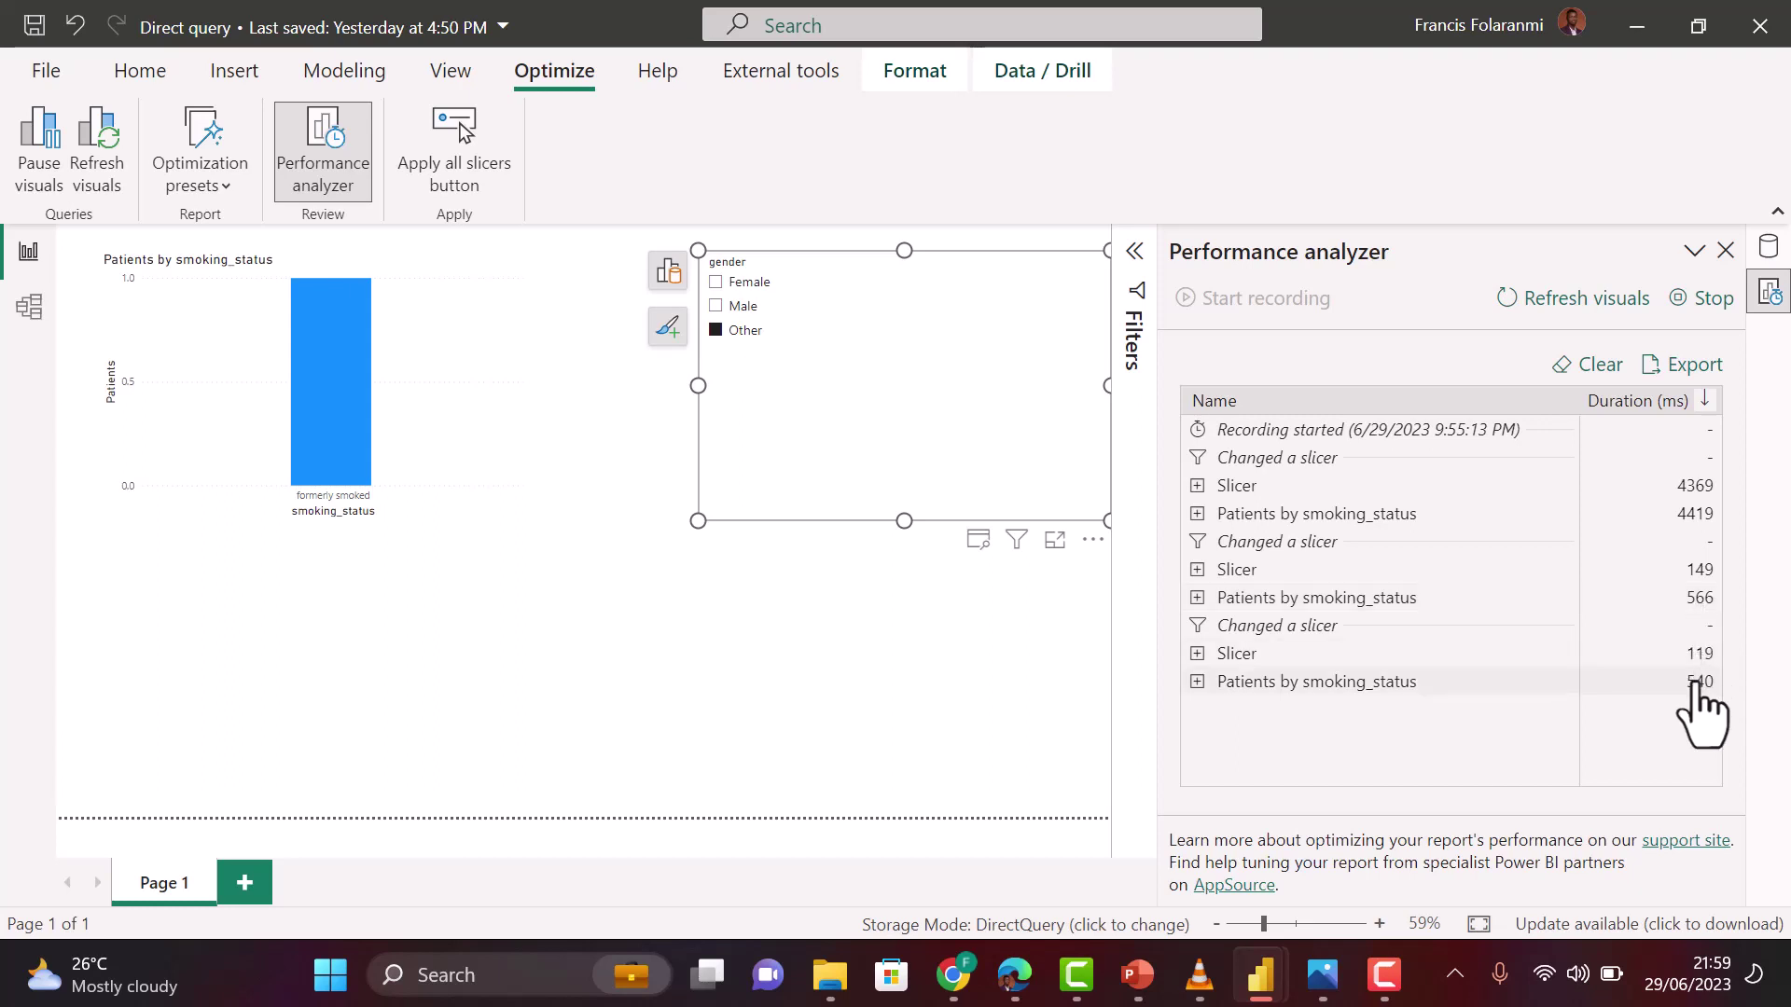
mouse_move(1296, 976)
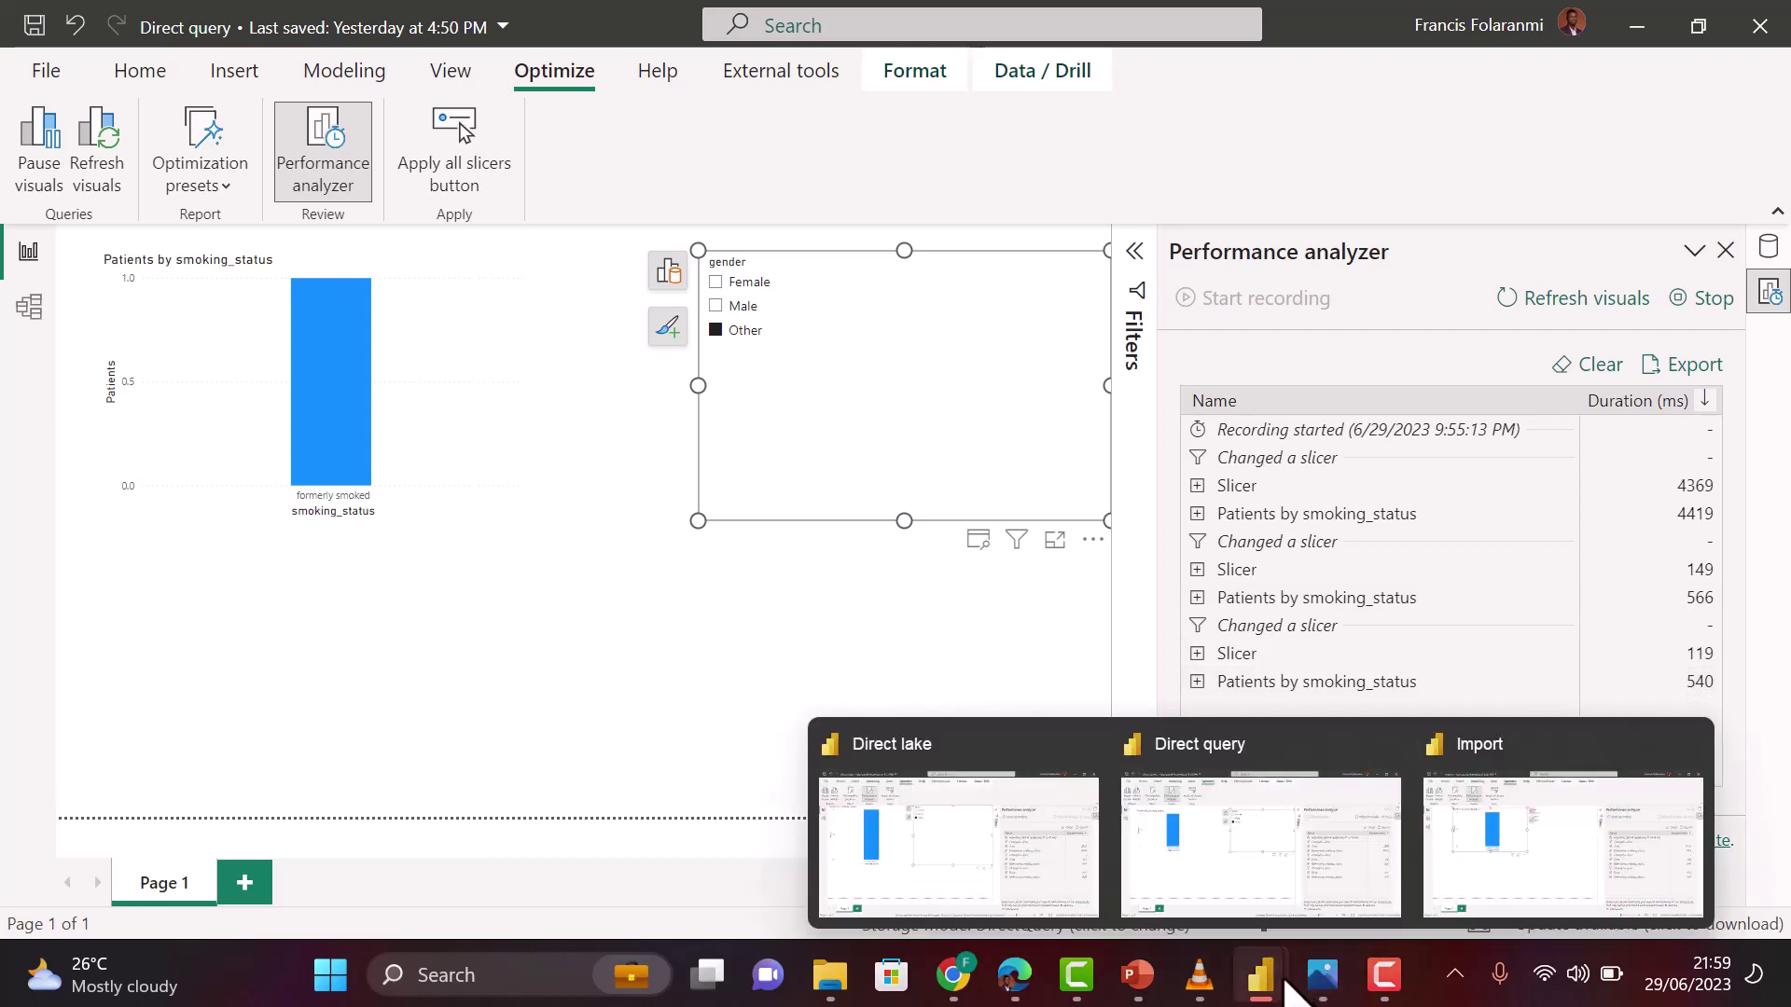
Bring up the Direct lake window, its chart timings at 3334, 670 and 909 ms
left_click(1553, 804)
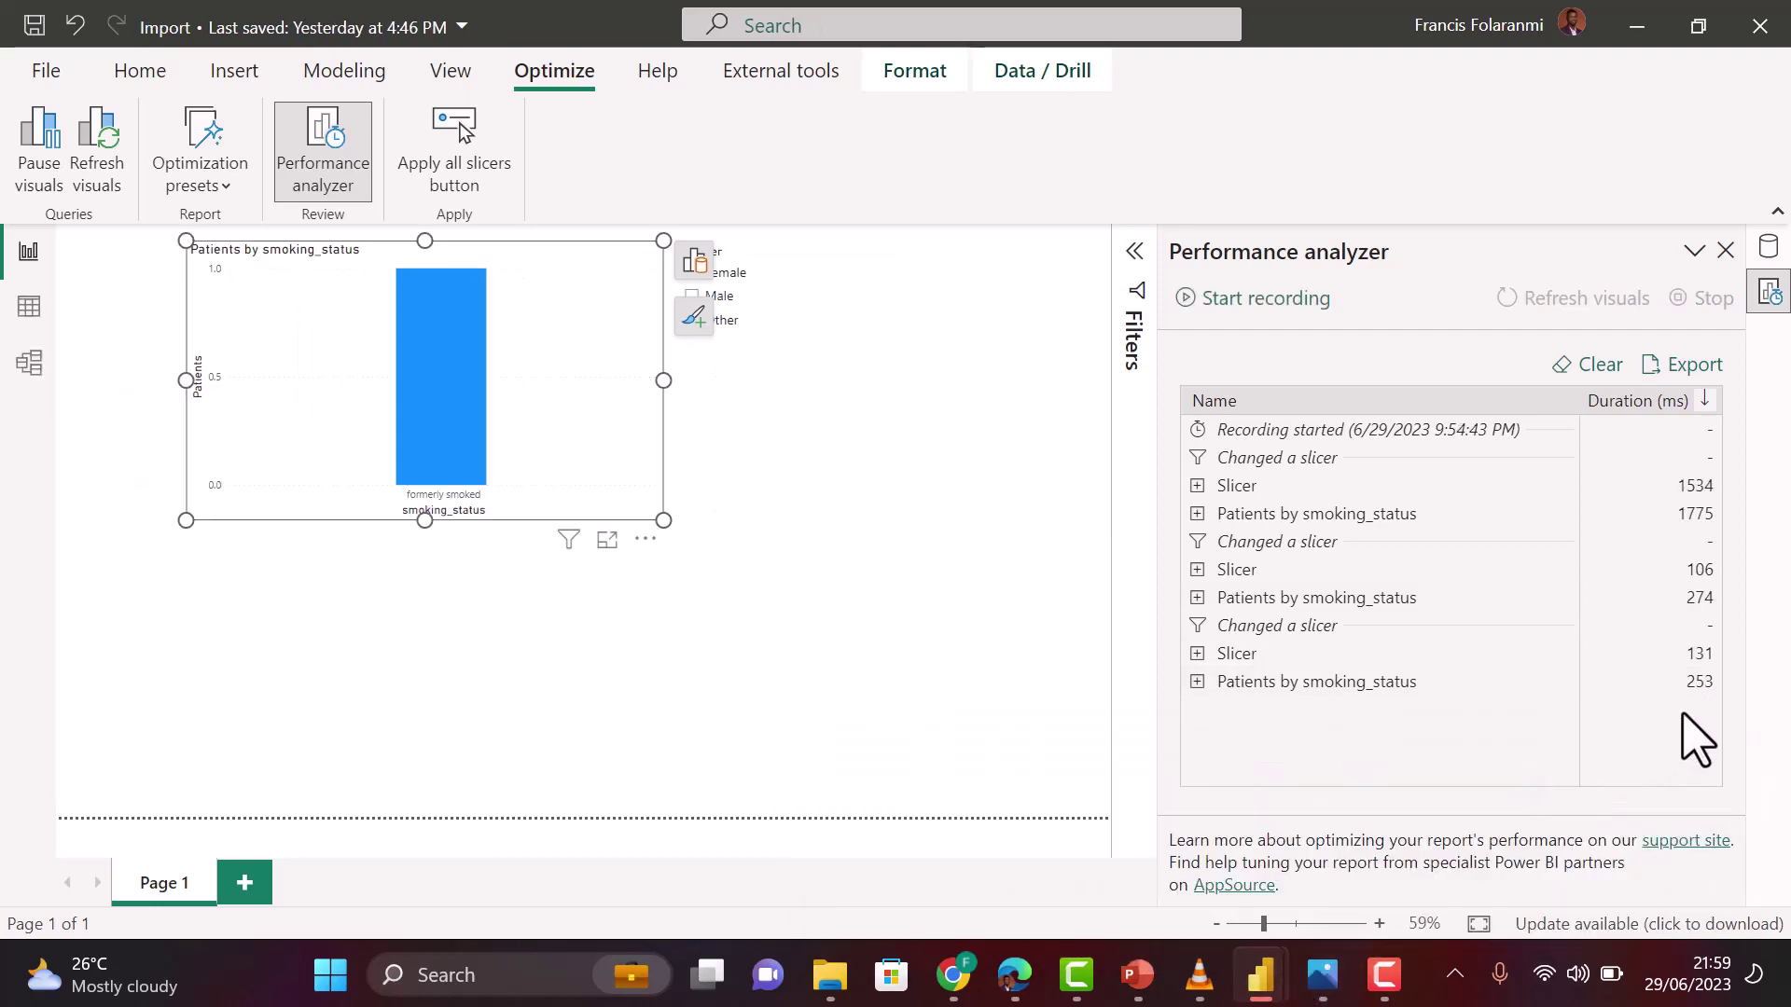
mouse_move(1255, 1002)
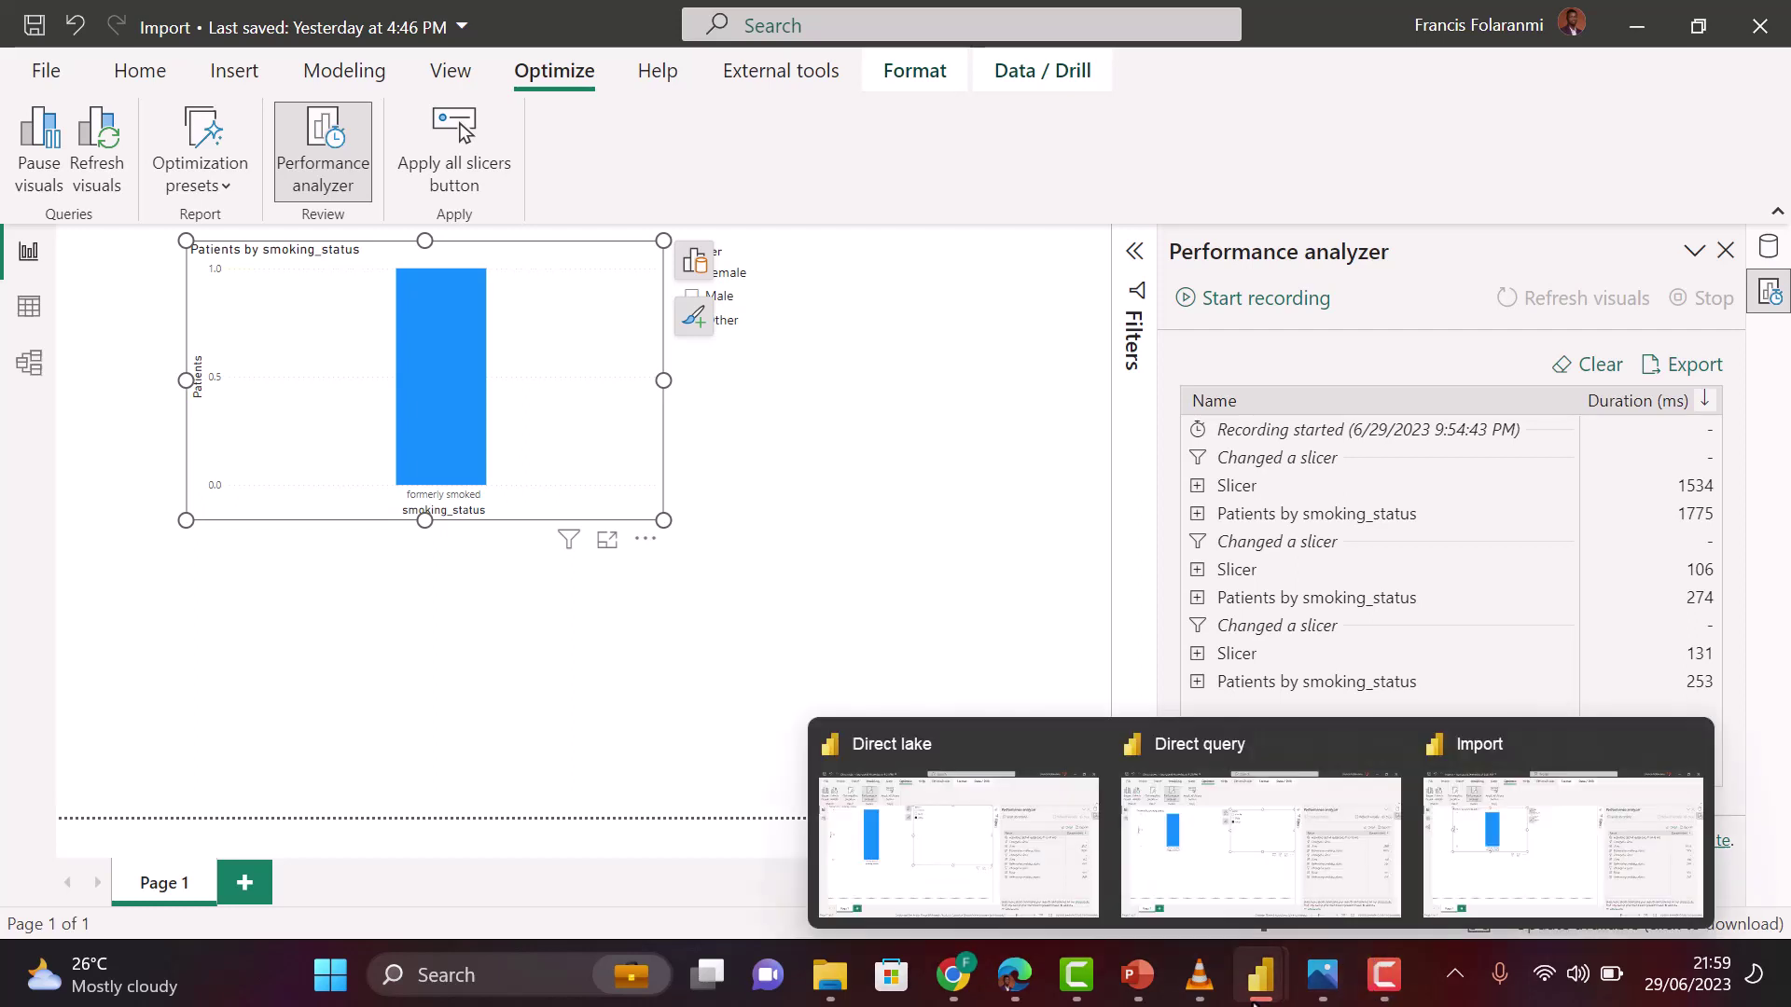
left_click(1071, 912)
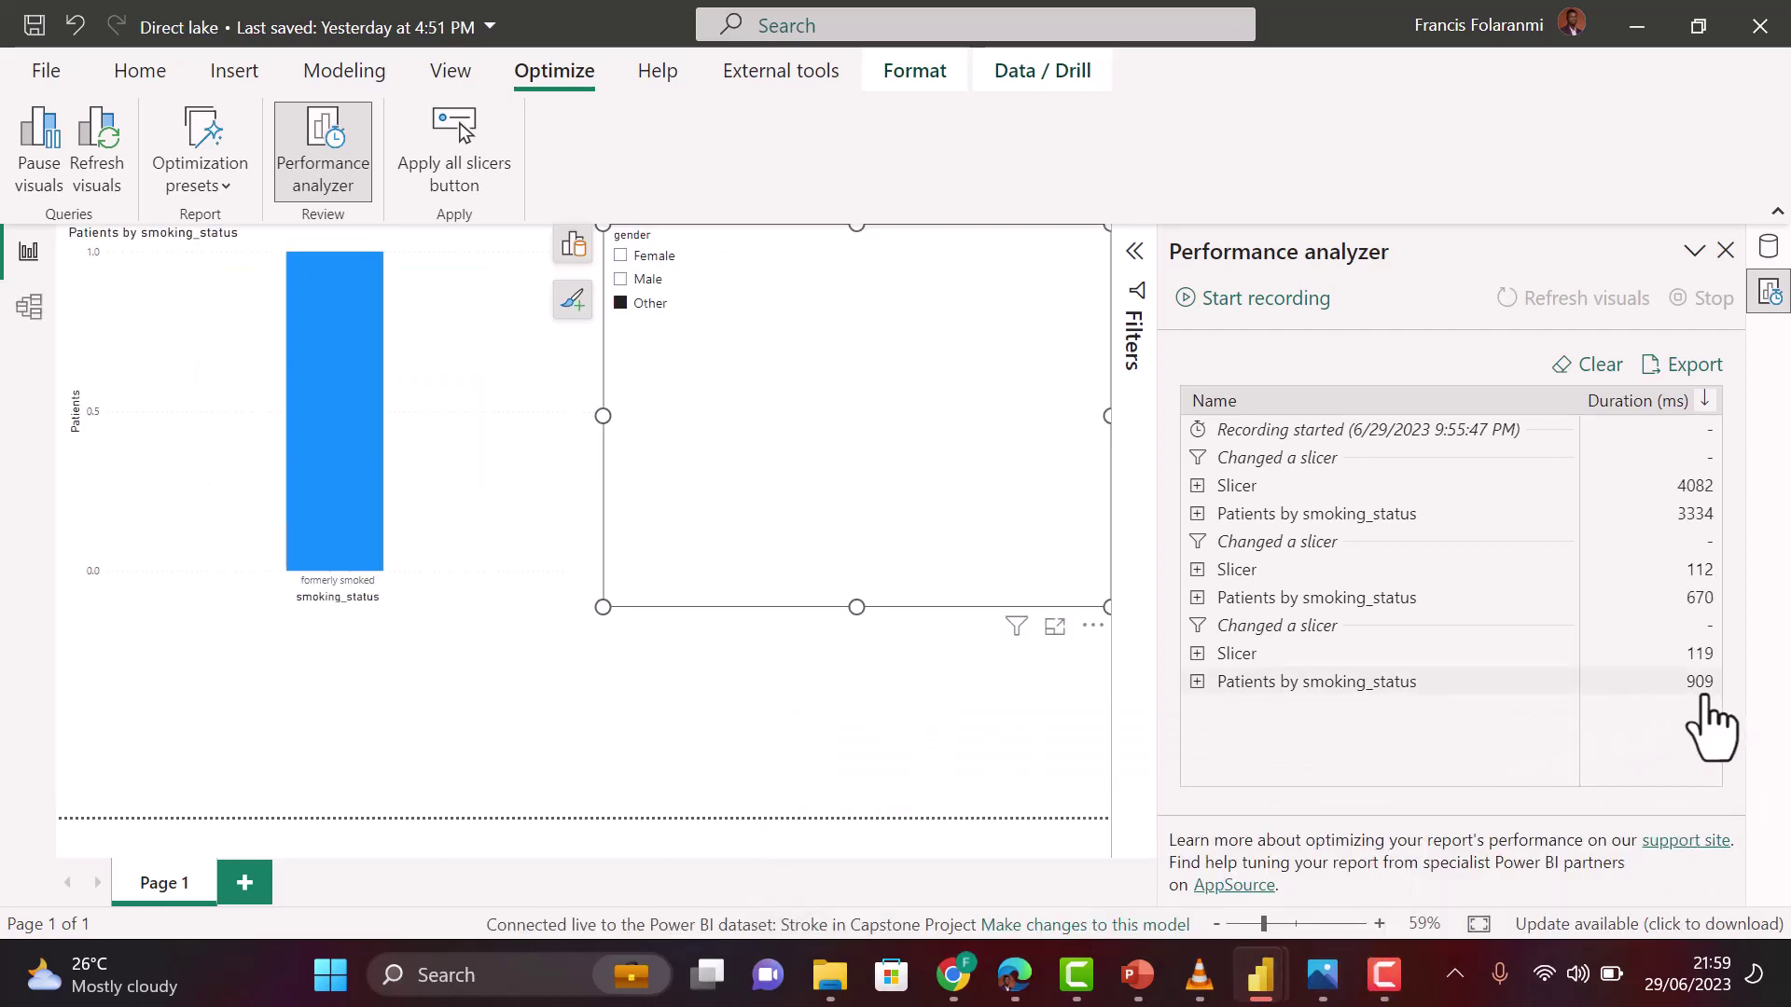